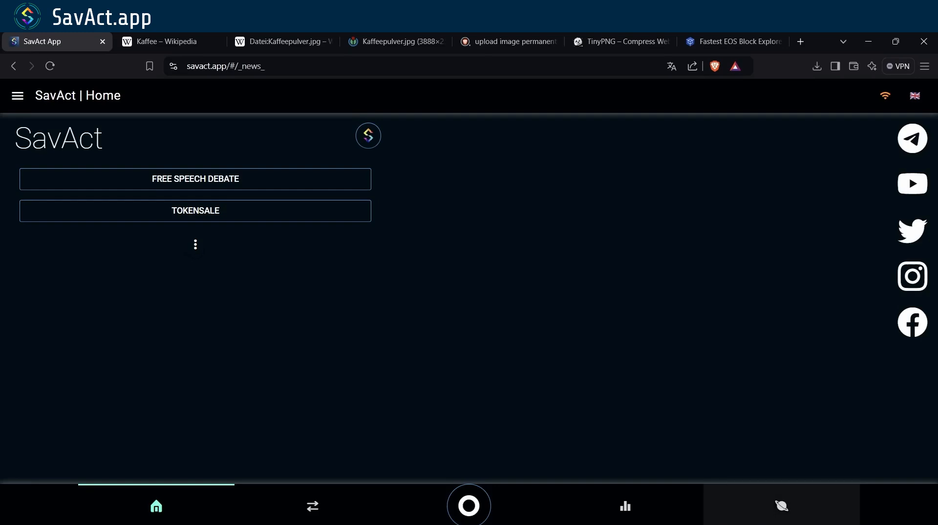
- Load the #infinitemart site in SavAct's blockchain web browser
left_click(781, 506)
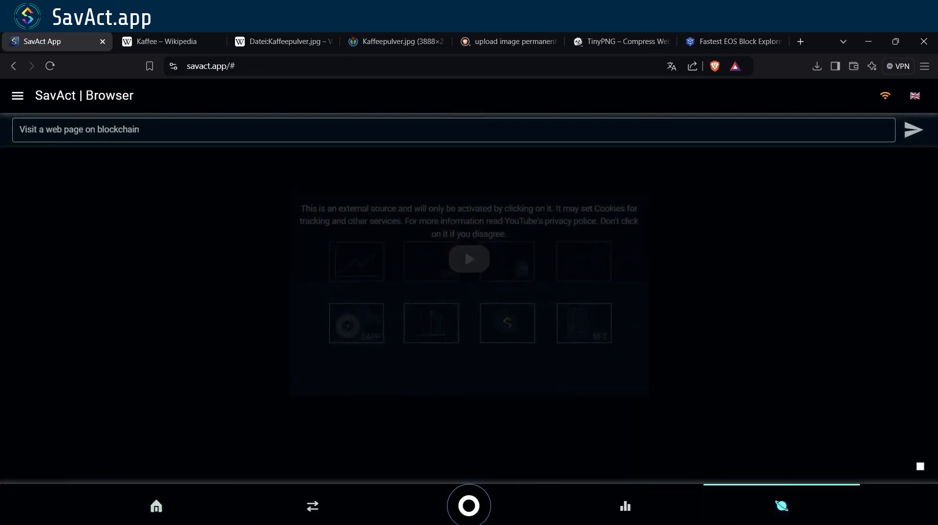
type("#infinitemart")
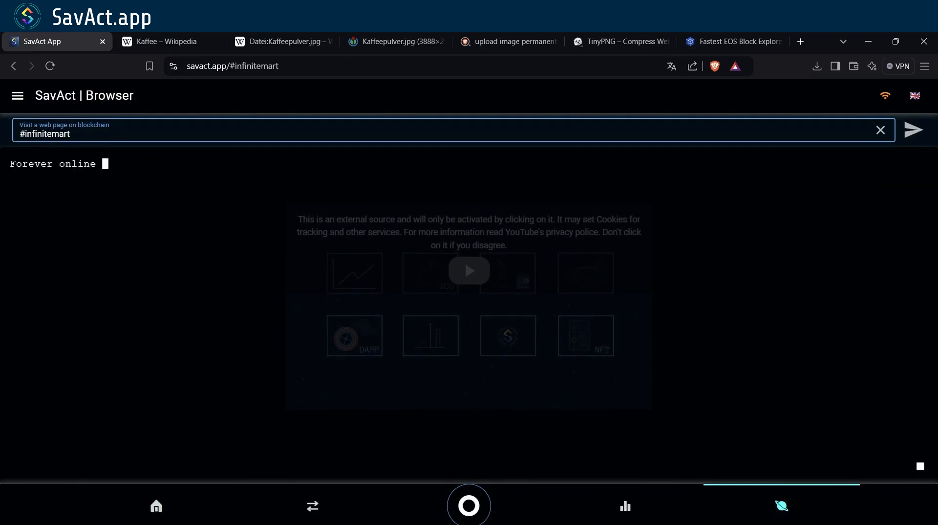
key("Return")
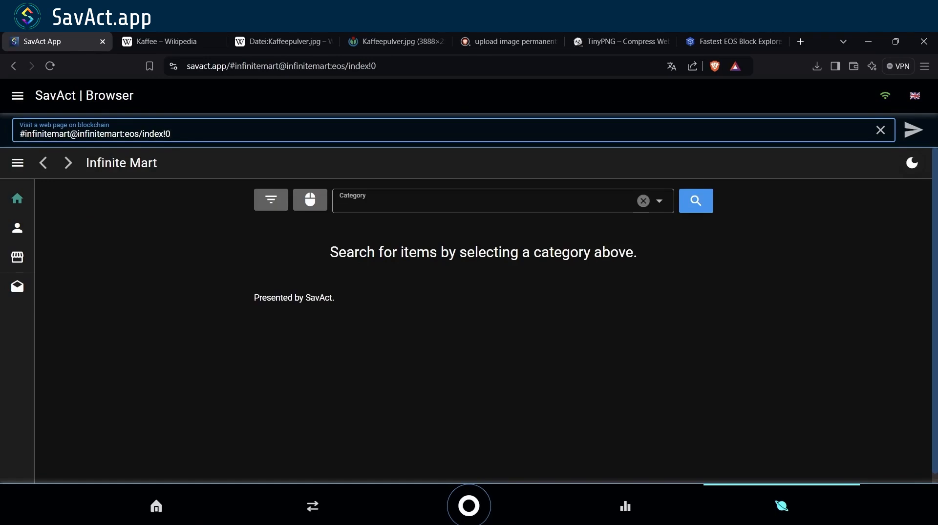
- Log in to the Infinite Mart account by proving identity with the Anchor wallet on EOS
left_click(29, 227)
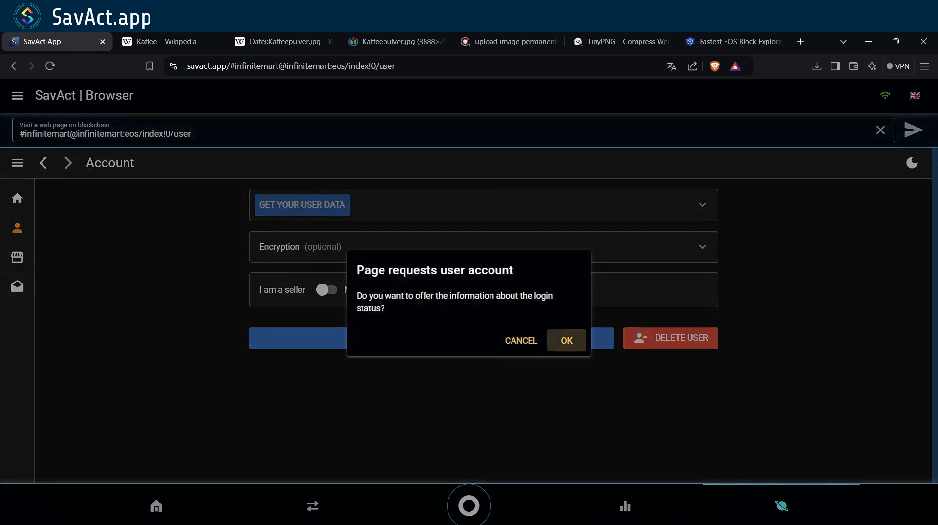
left_click(567, 340)
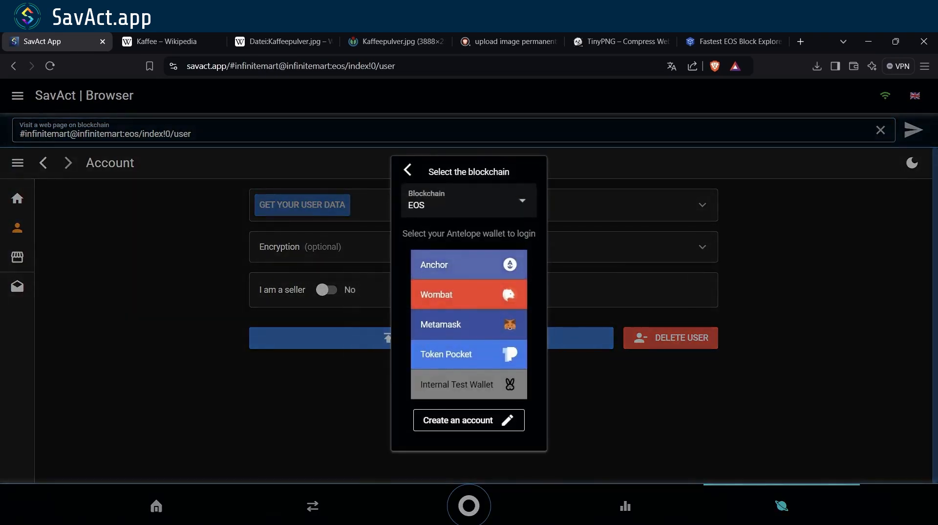
left_click(468, 265)
left_click(469, 456)
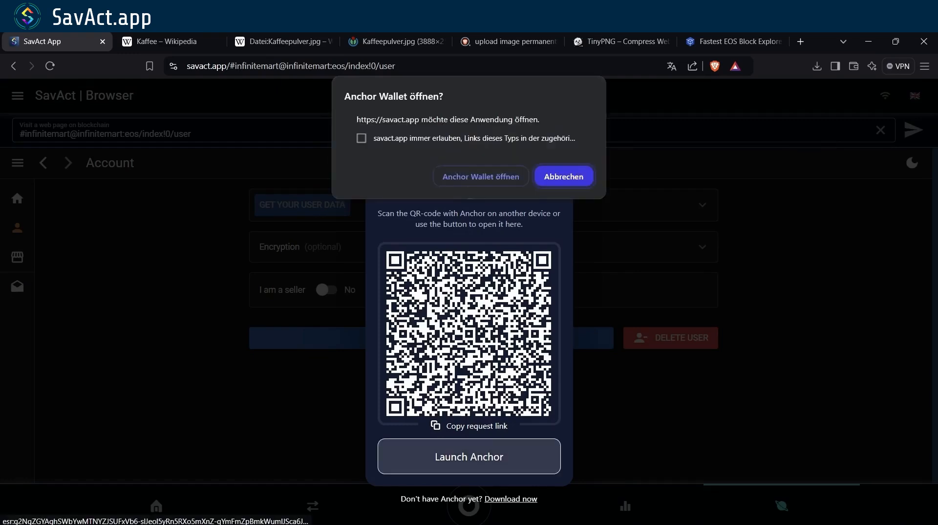
left_click(361, 139)
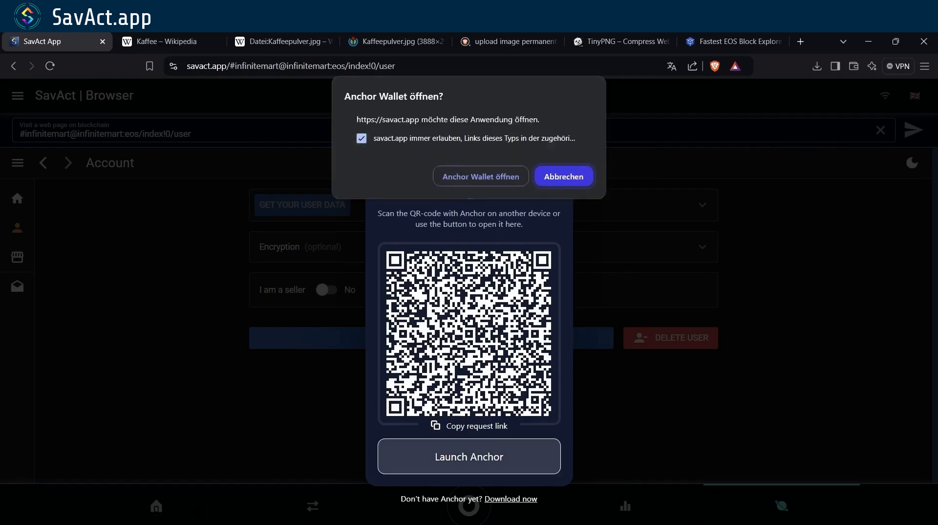
left_click(481, 176)
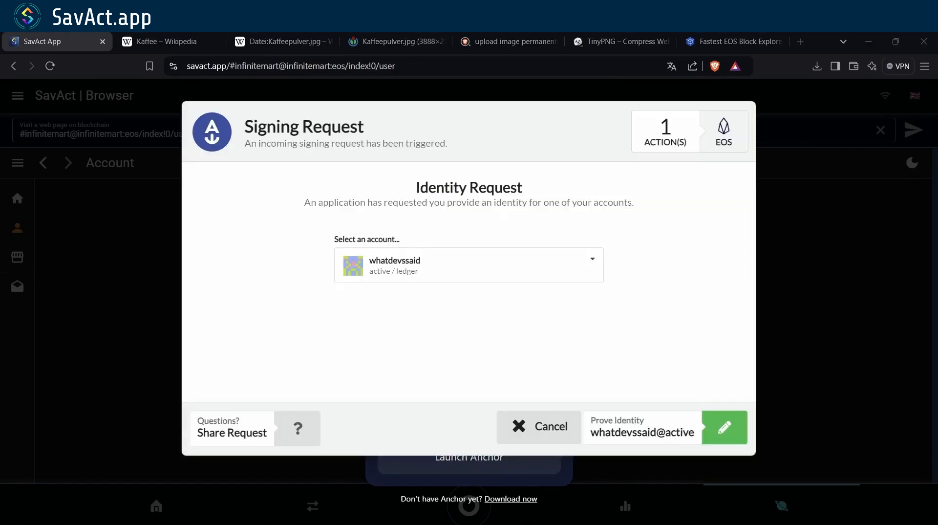
left_click(724, 427)
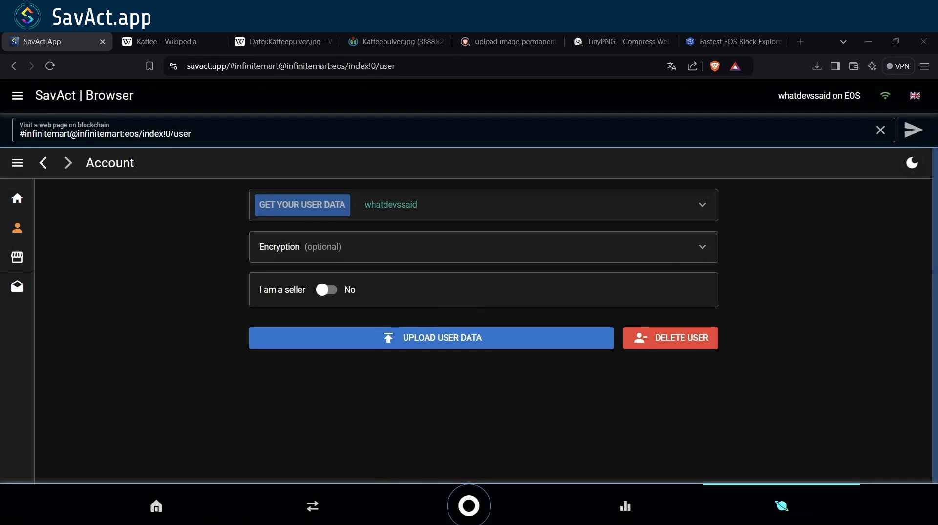
- Generate a new PGP key, copy its private key, accept the risk and apply it to the account
left_click(702, 246)
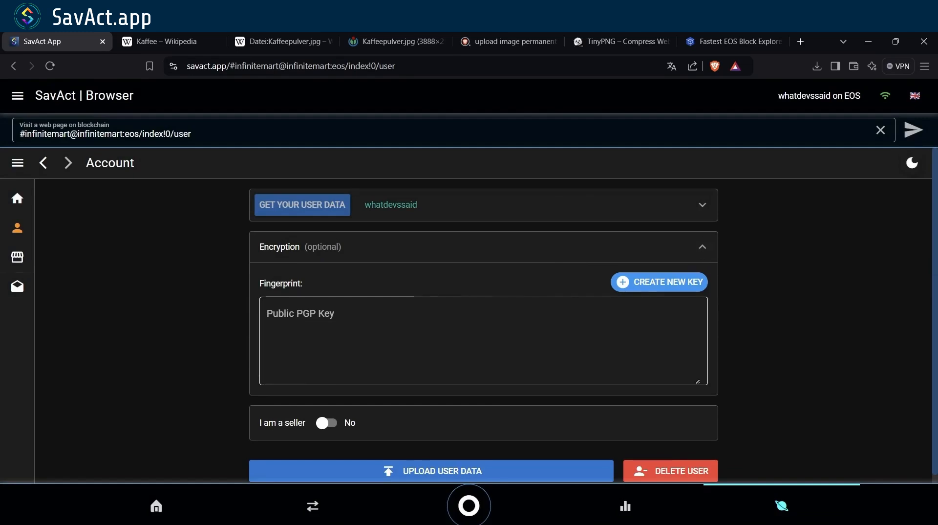
left_click(659, 281)
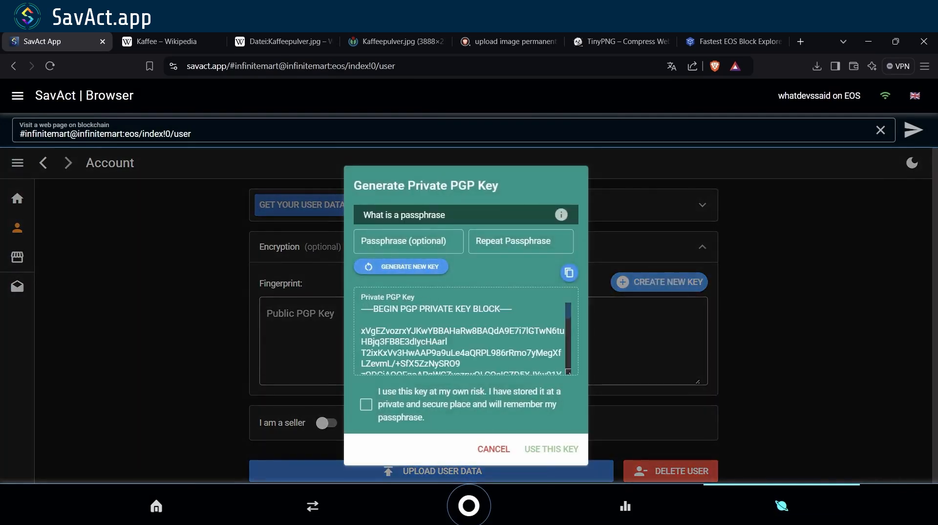
left_click(569, 273)
left_click(365, 404)
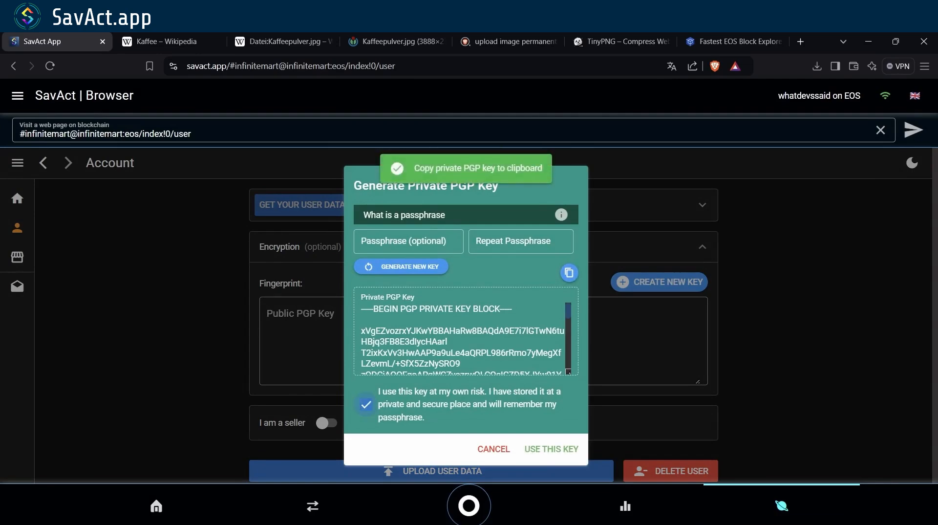
left_click(551, 448)
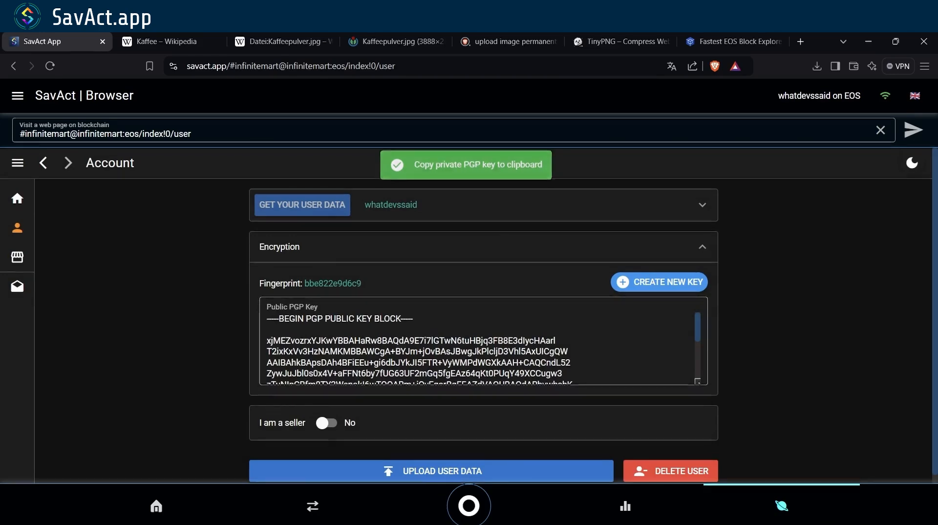
- Paste the private key into a new text editor document and minimize the editor
key("super")
type("editor")
key("Return")
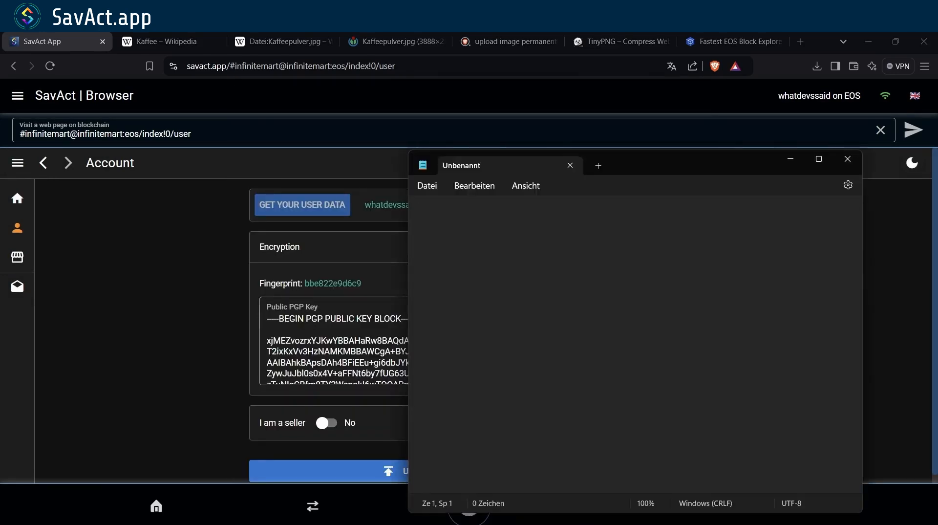
key("ctrl+v")
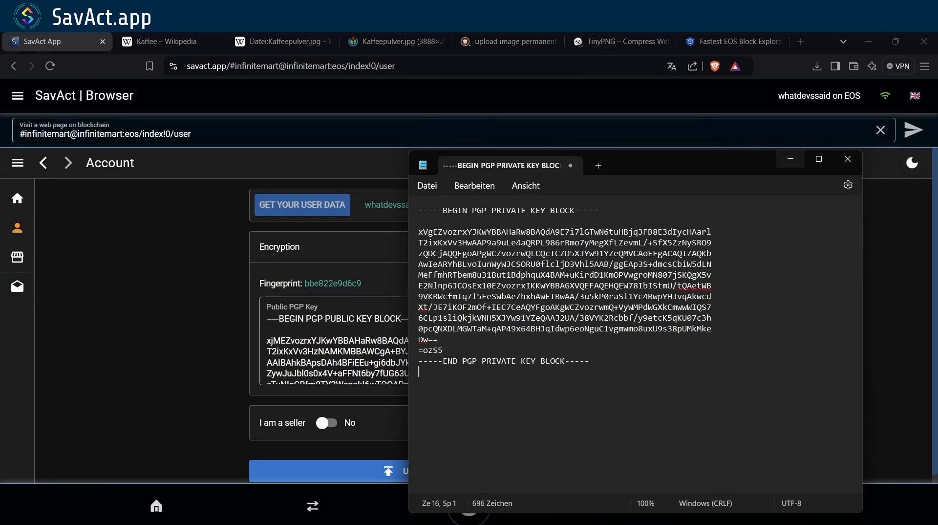
left_click(790, 159)
scroll(481, 342, "down", 10)
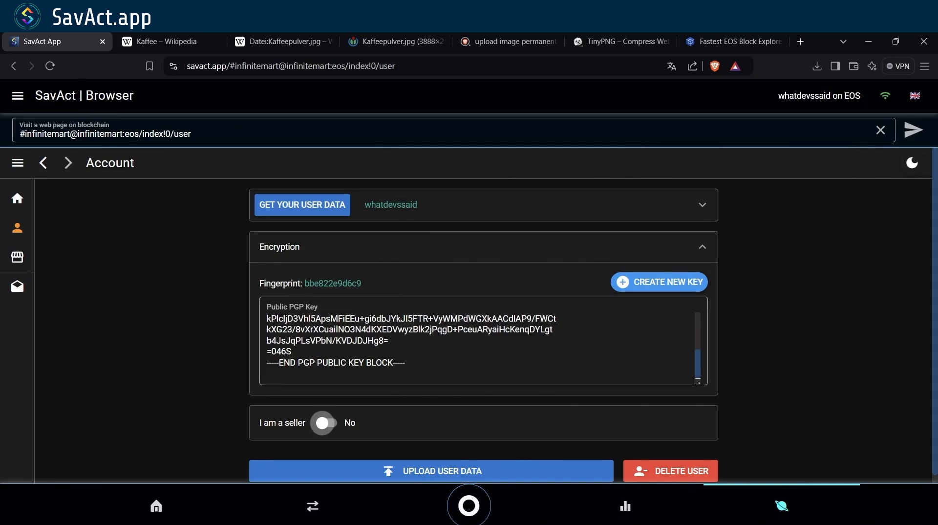
- Register as a seller, available right now, accepting payment in EOS
left_click(323, 422)
scroll(484, 317, "down", 3)
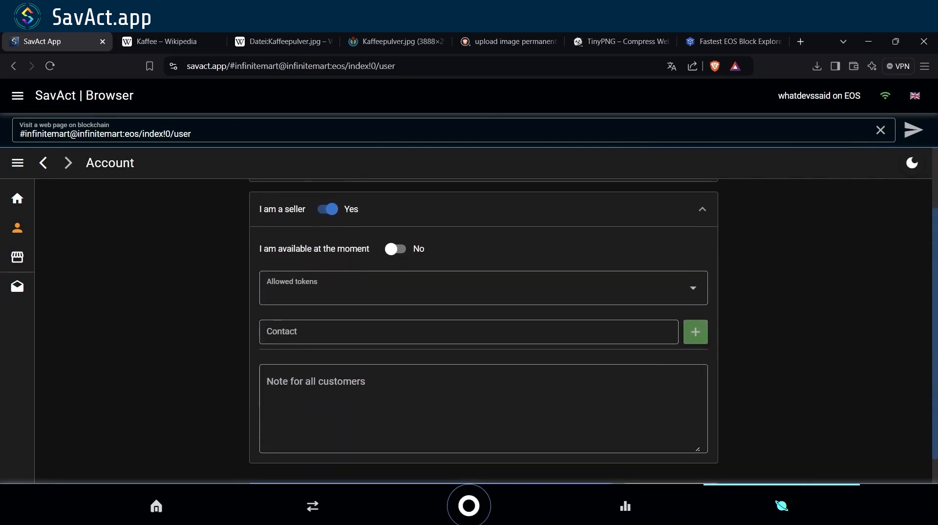
left_click(395, 248)
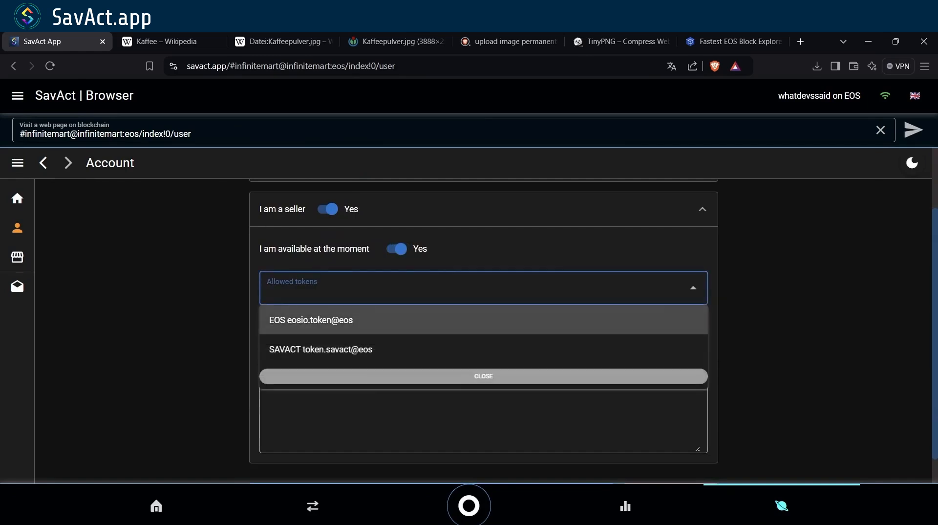
left_click(311, 320)
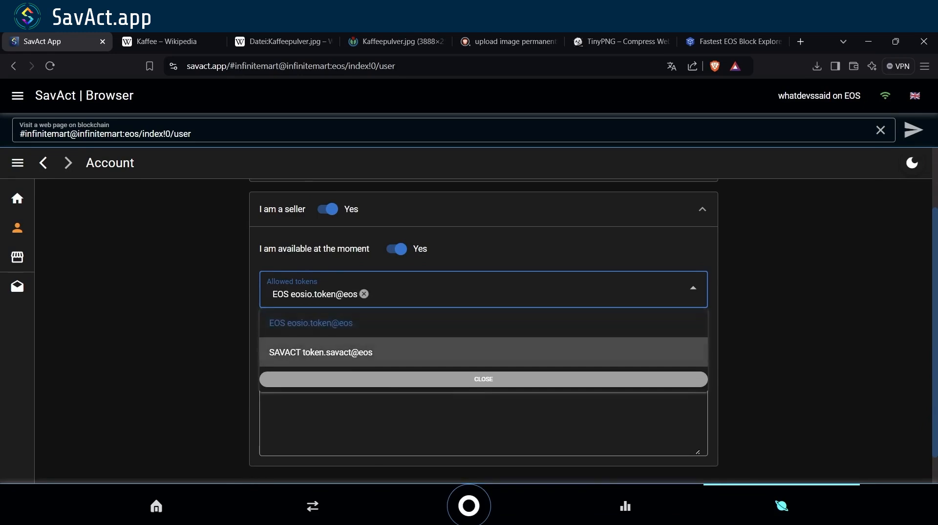
left_click(484, 379)
- Add t.me/SavActGroup and the SavAct contact e-mail address as seller contacts
left_click(468, 335)
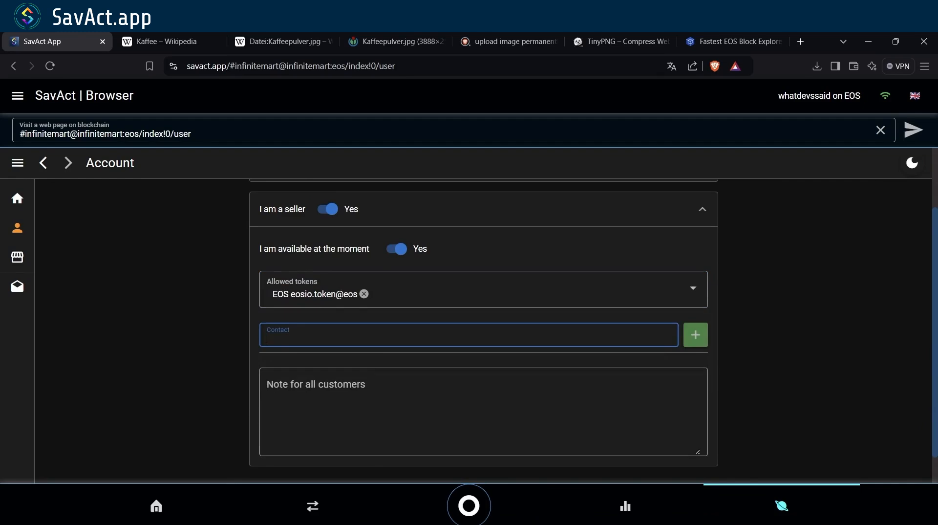
type("t.me/Sav")
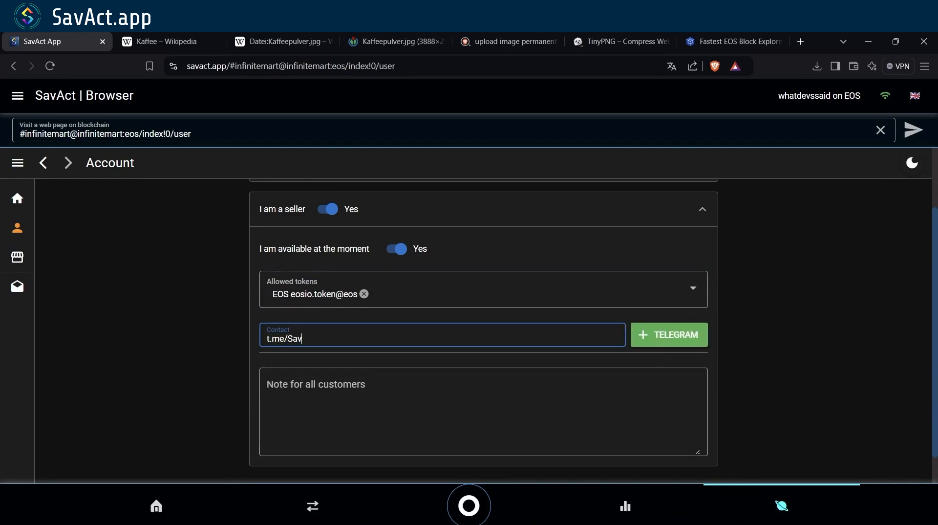
type("ActGroup")
key("Return")
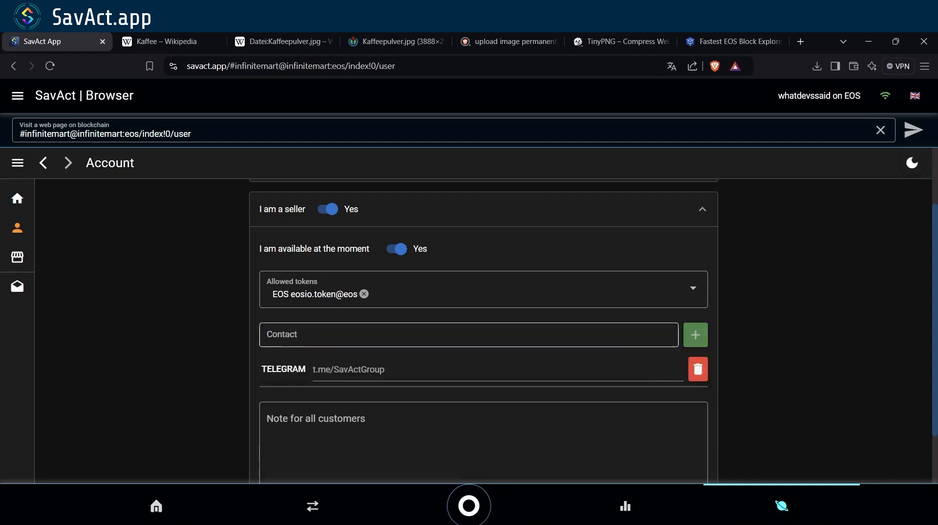
left_click(469, 335)
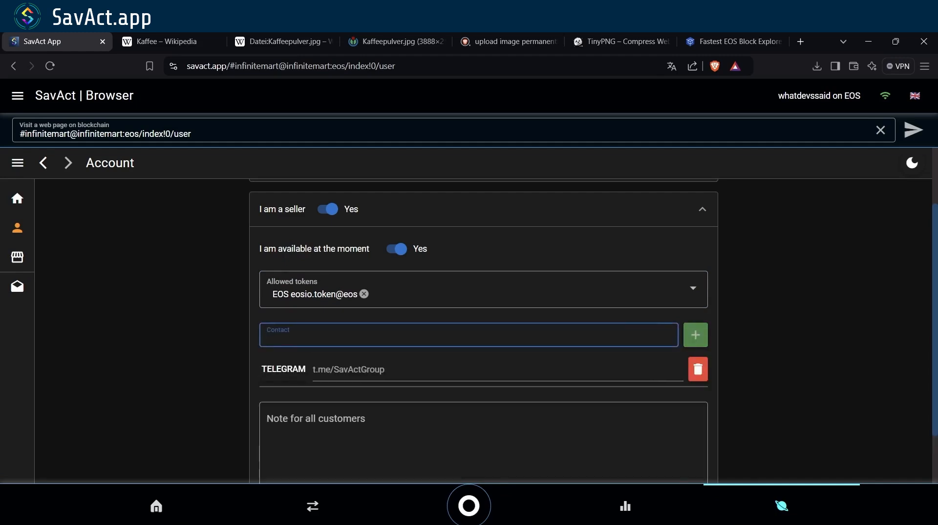
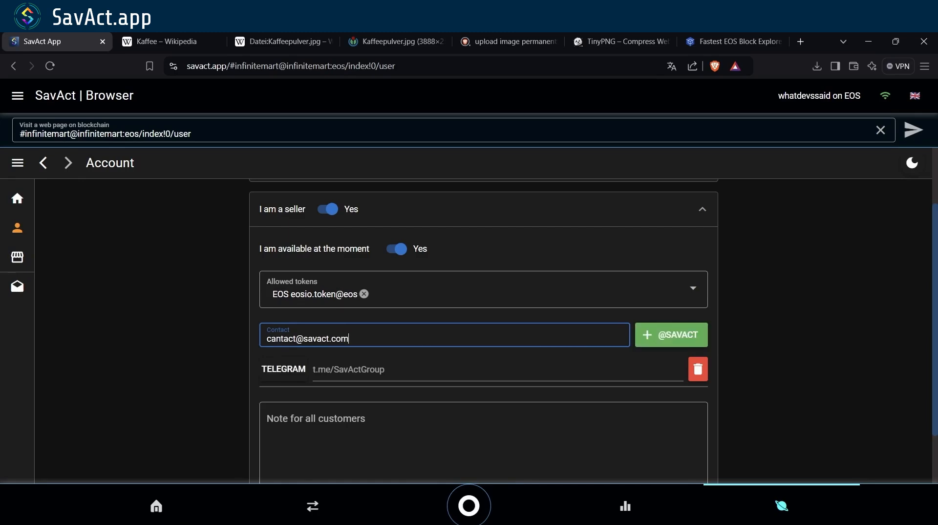
key("Return")
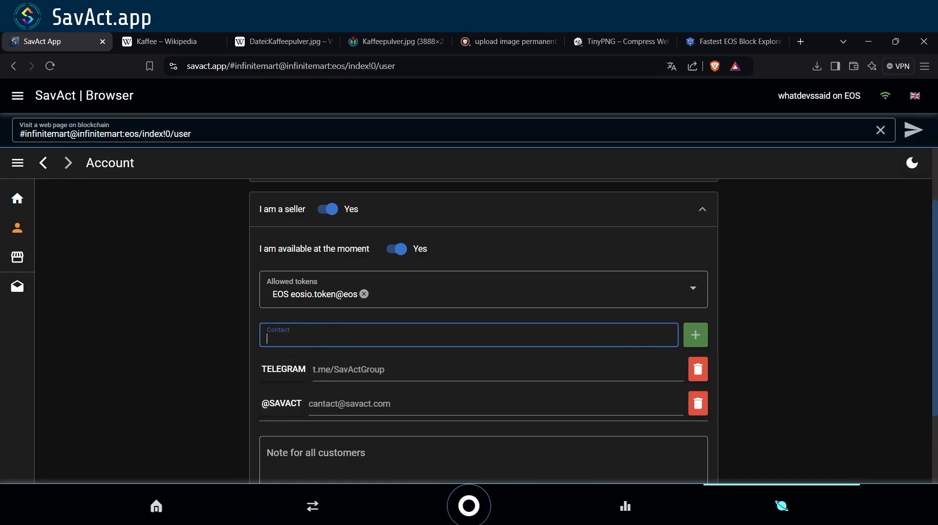
- Check that the Telegram contact link opens the SavAct group, then close that tab
left_click(284, 369)
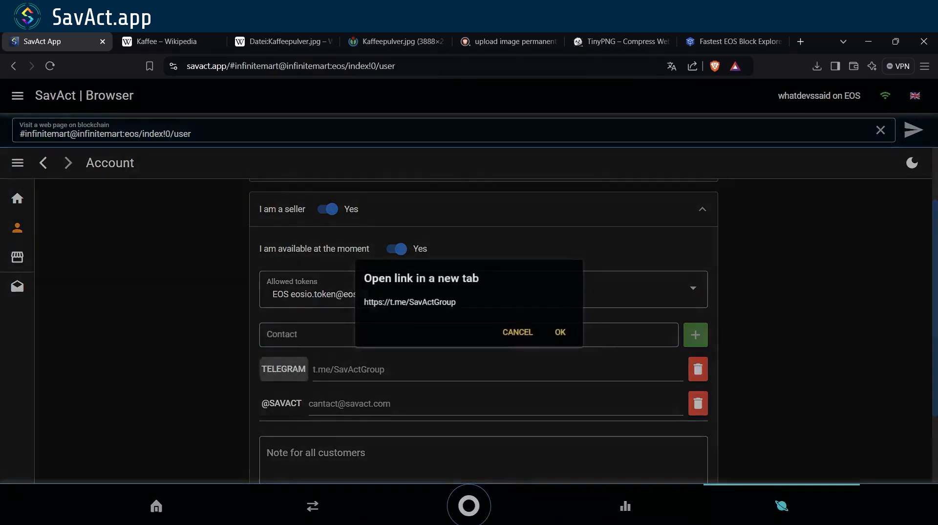
key("Return")
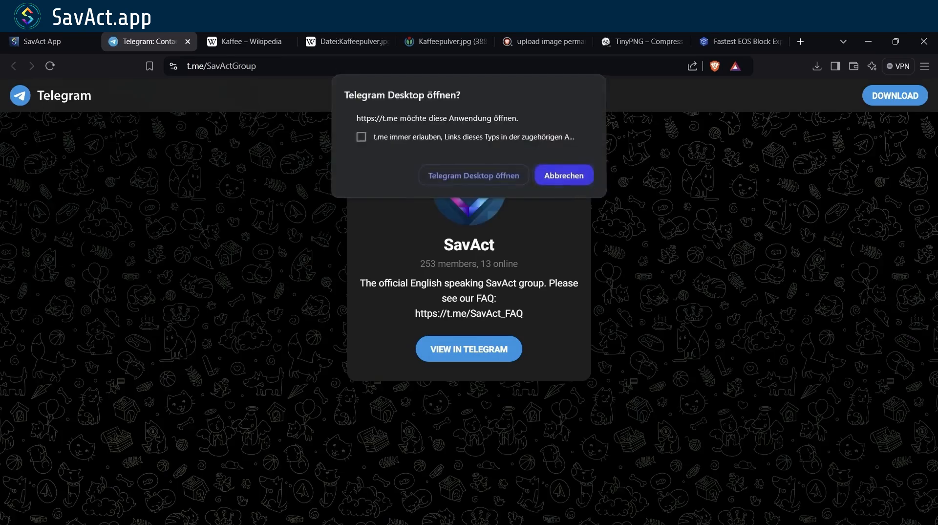
left_click(563, 176)
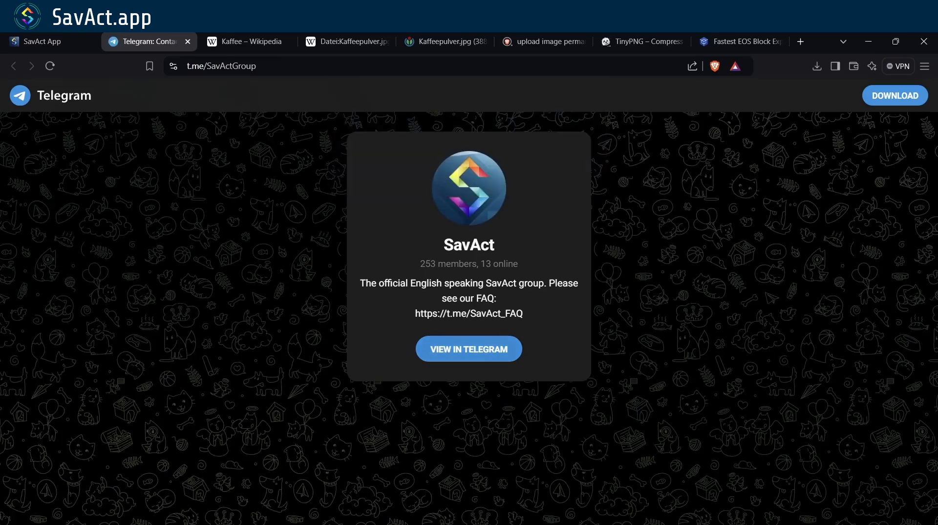
key("ctrl+w")
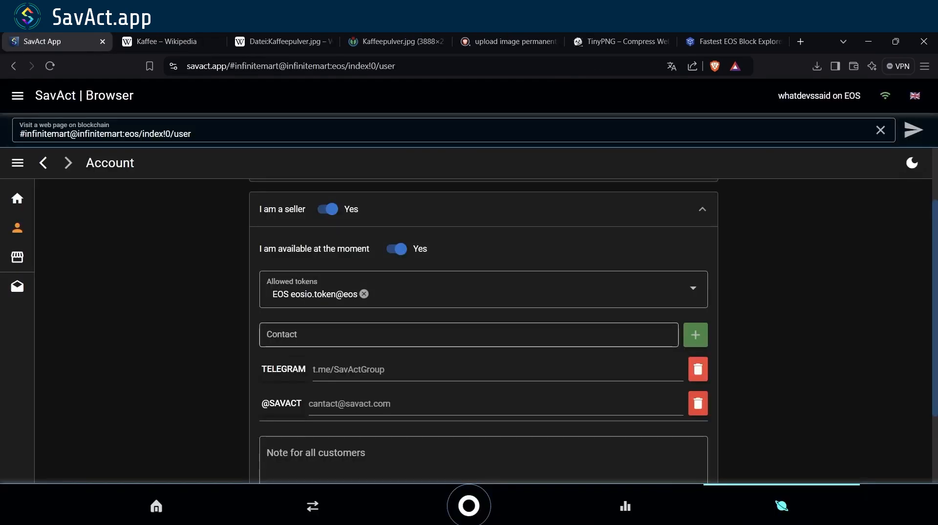
scroll(484, 318, "down", 2)
- Add the customer note 'I am a test seller!' and upload the profile via a signed Anchor transaction
left_click(483, 377)
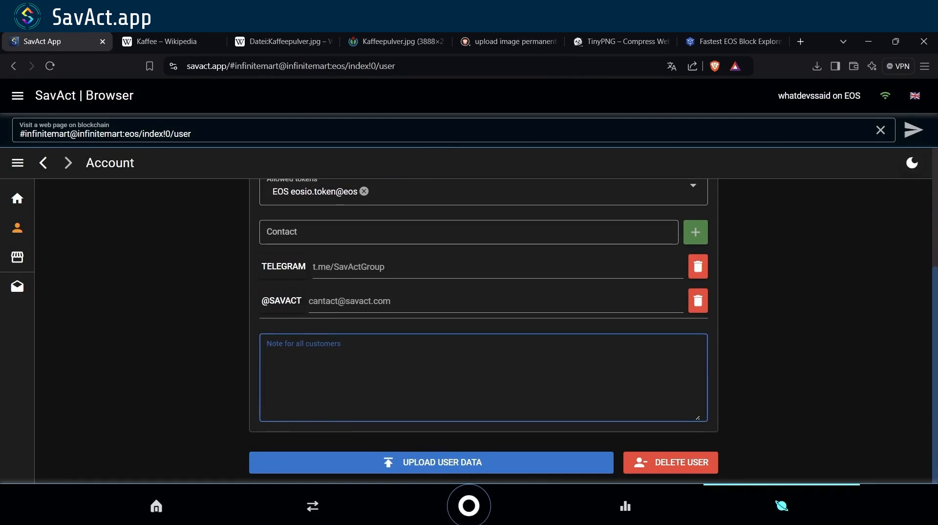
type("I am a test seller!")
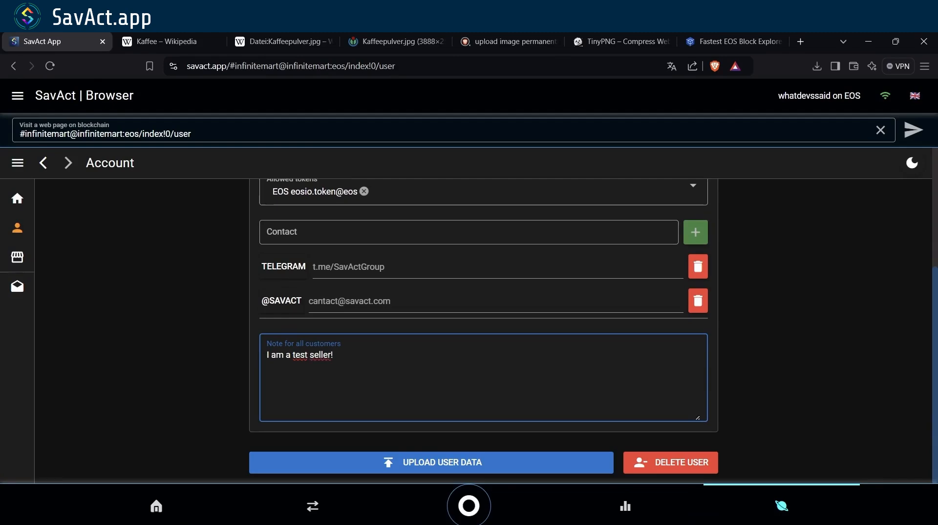
left_click(432, 462)
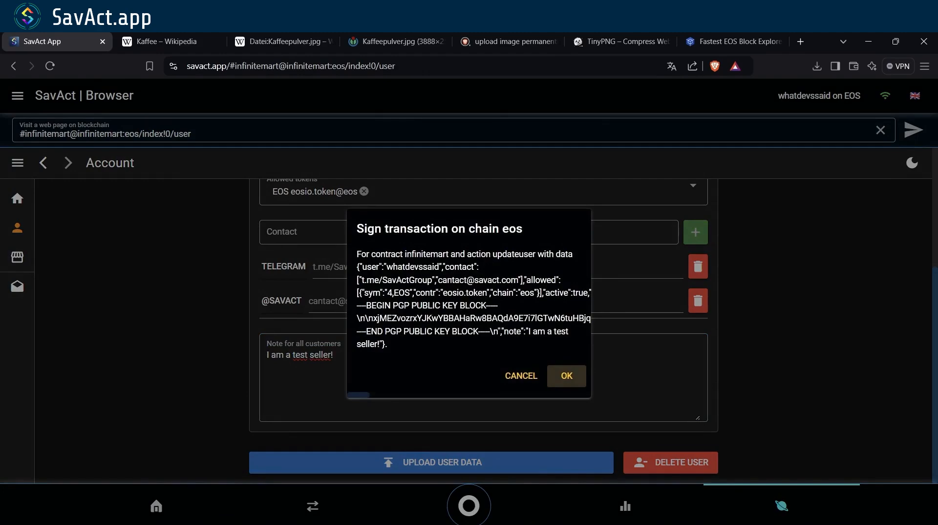
left_click(567, 376)
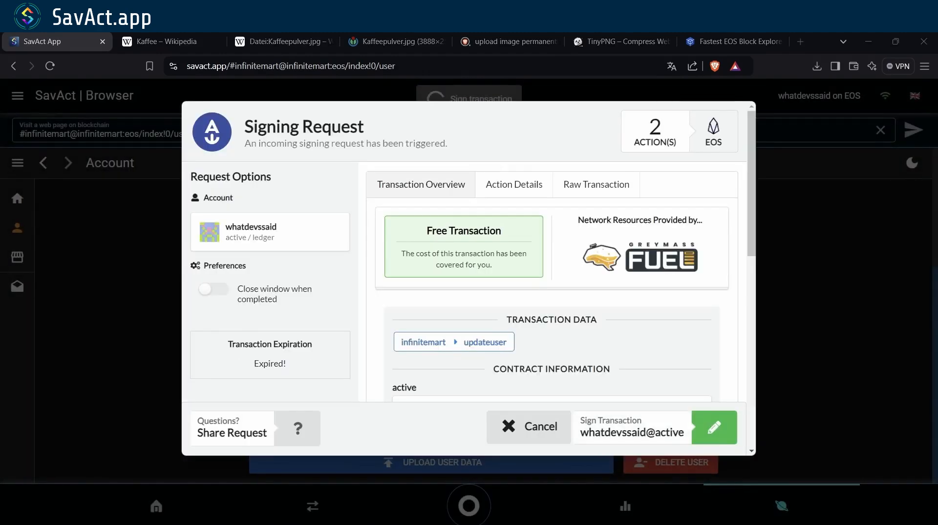
scroll(464, 283, "down", 10)
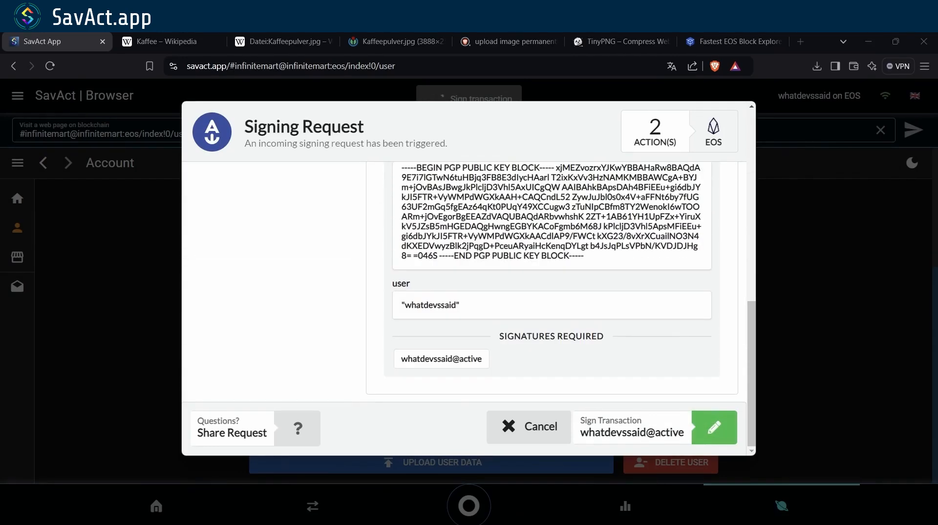
left_click(713, 427)
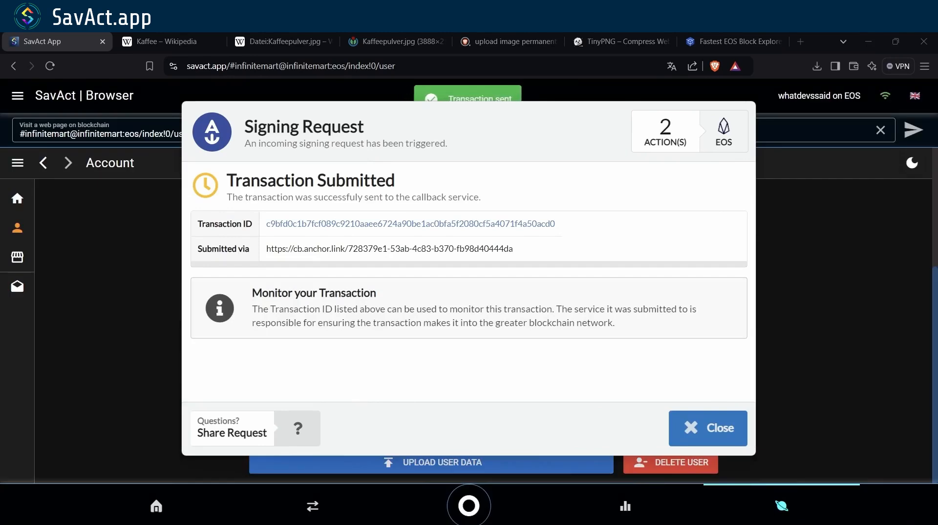
left_click(708, 427)
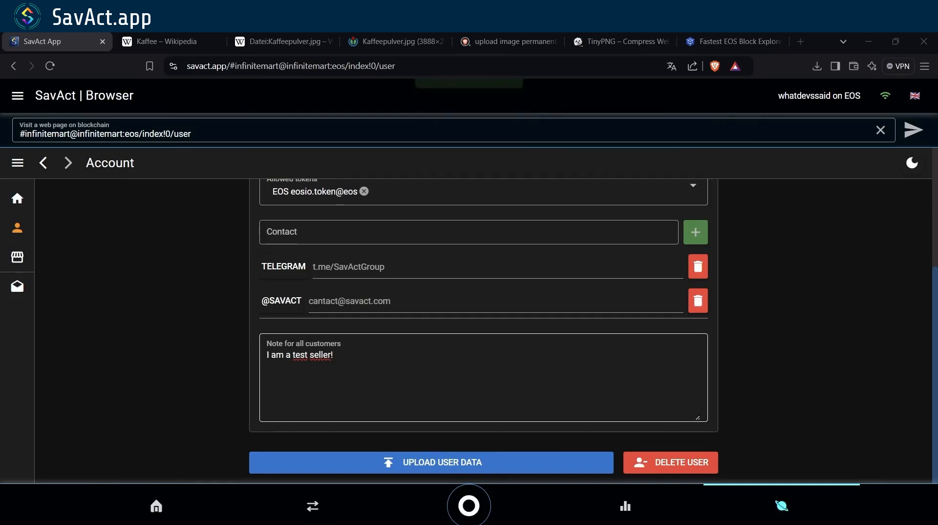
scroll(484, 331, "up", 4)
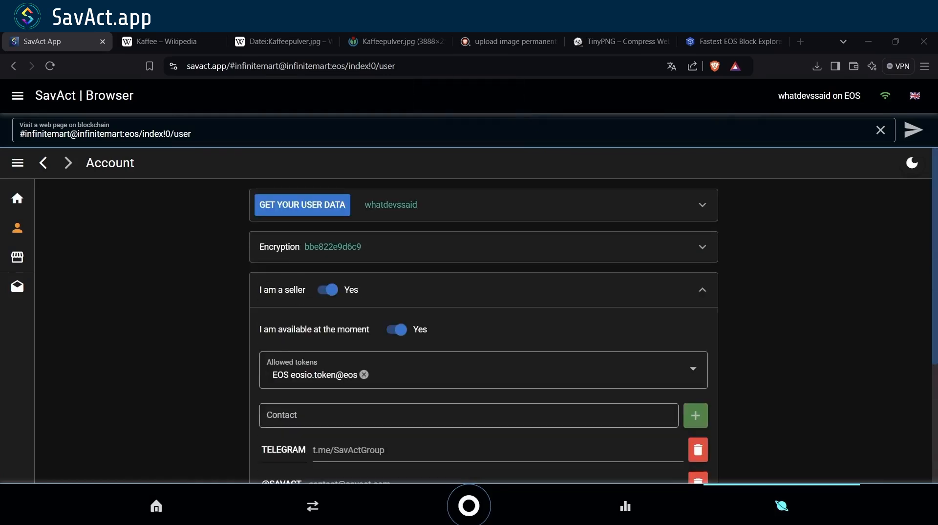
- Start a new sale item titled 'Coffee' in the Home & Garden category
mouse_move(19, 286)
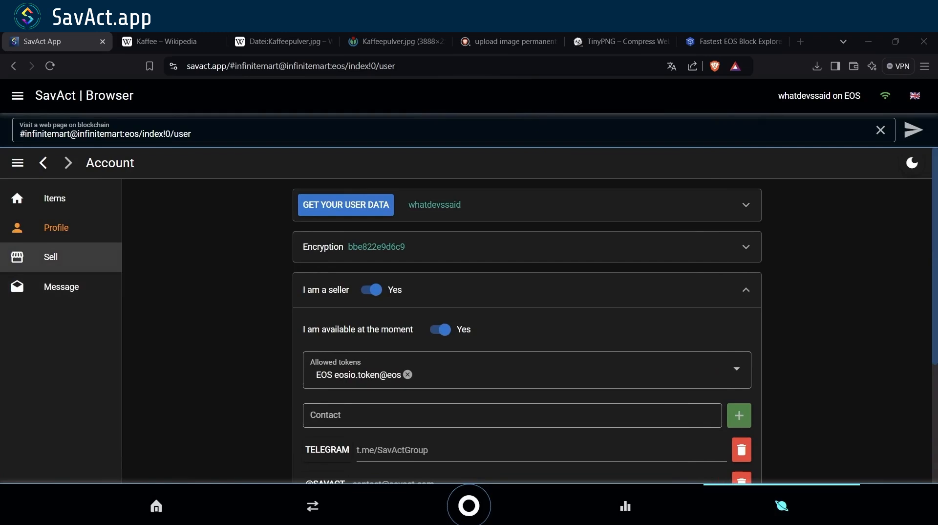
left_click(51, 256)
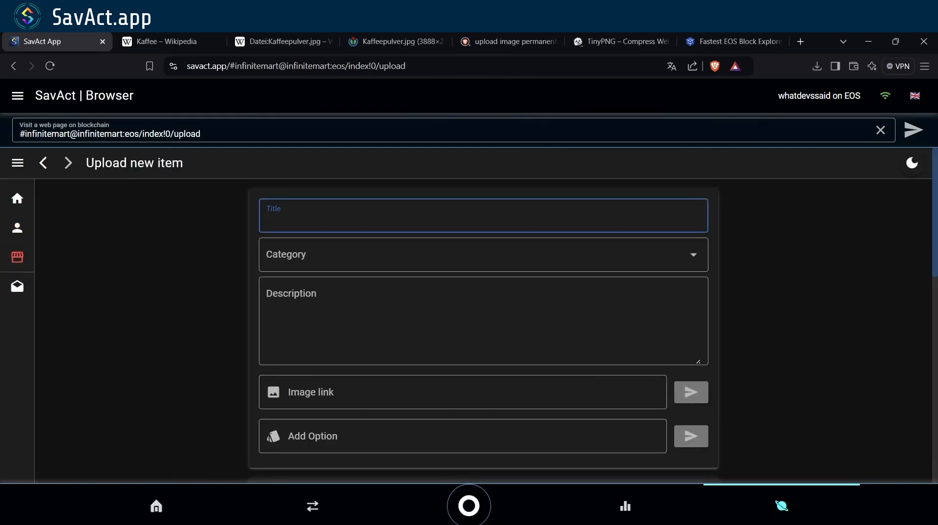
type("Coffee")
key("Tab")
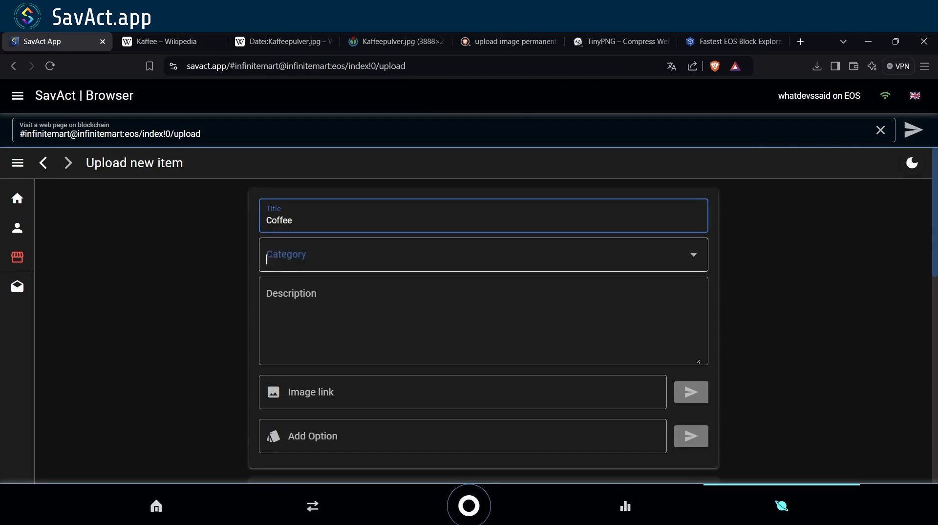
key("Return")
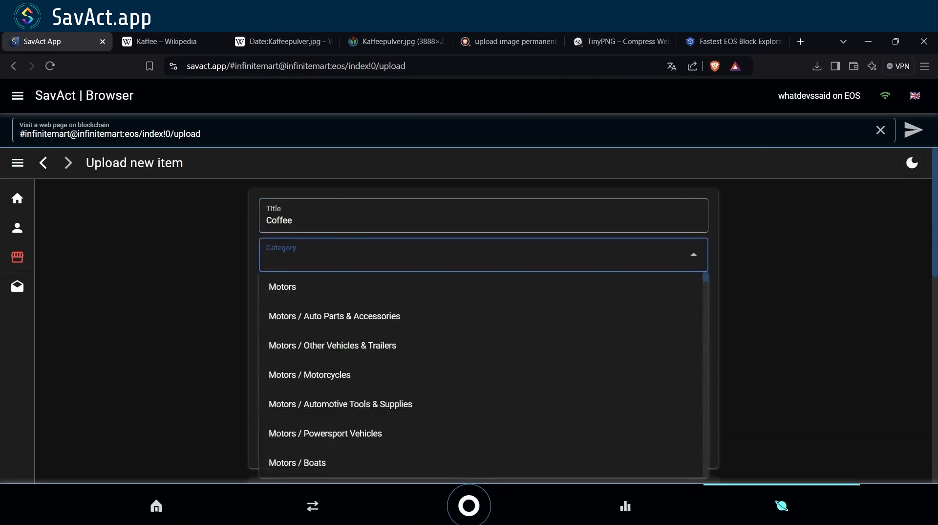
type("Home")
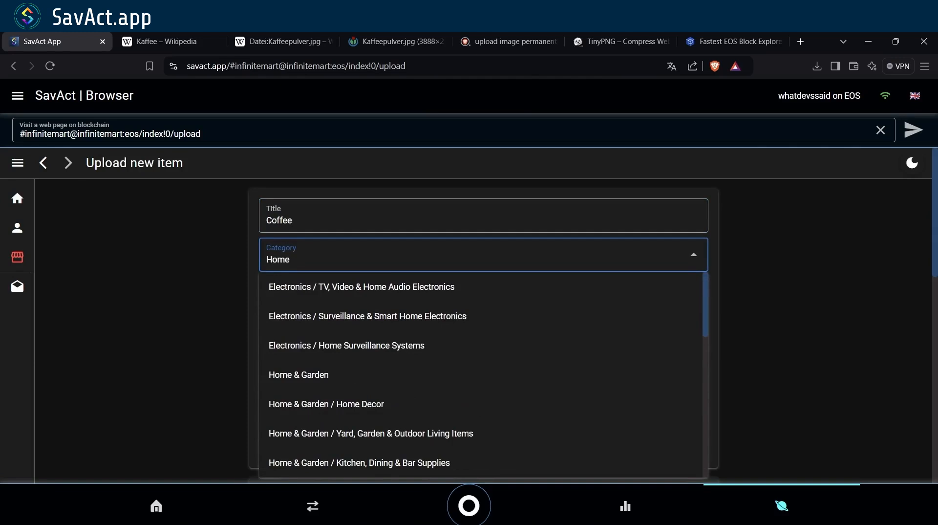
key("Down")
key("Down")
key("Down")
key("Down")
key("Return")
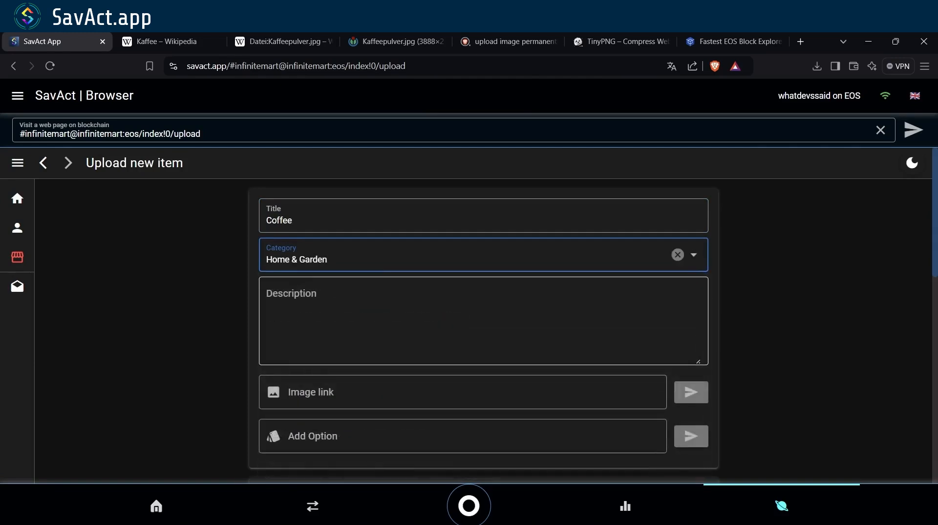
- Describe the item as 'Coffee to relax' and go to the Kaffee Wikipedia article for an image
key("Tab")
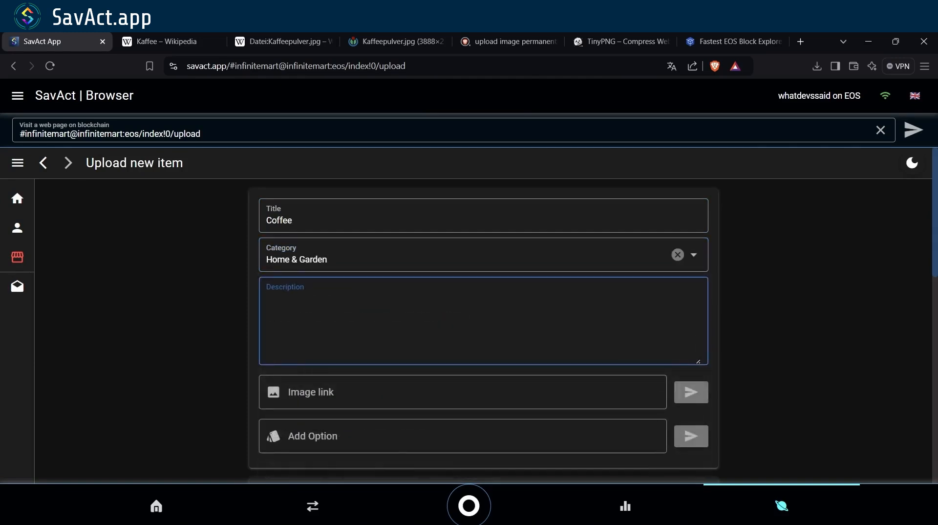
type("Coffee to relax.")
left_click(477, 391)
scroll(477, 392, "down", 3)
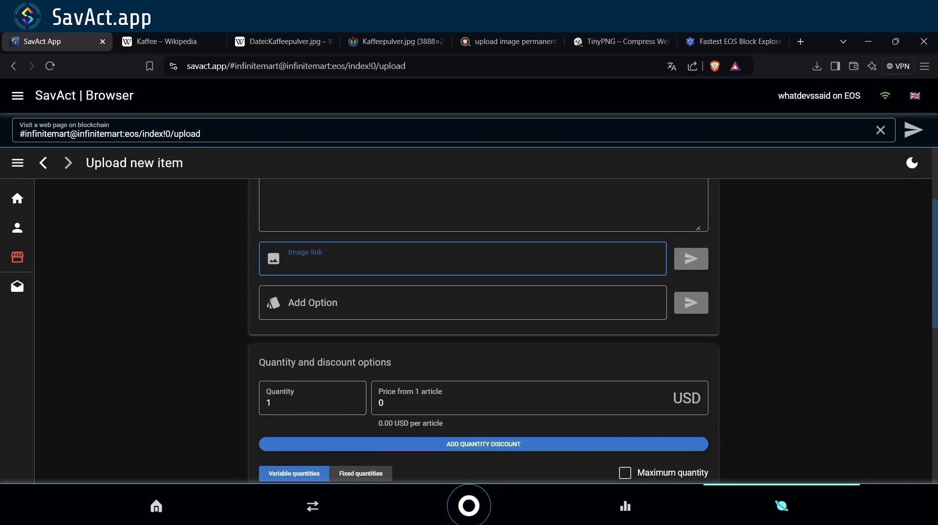
left_click(161, 41)
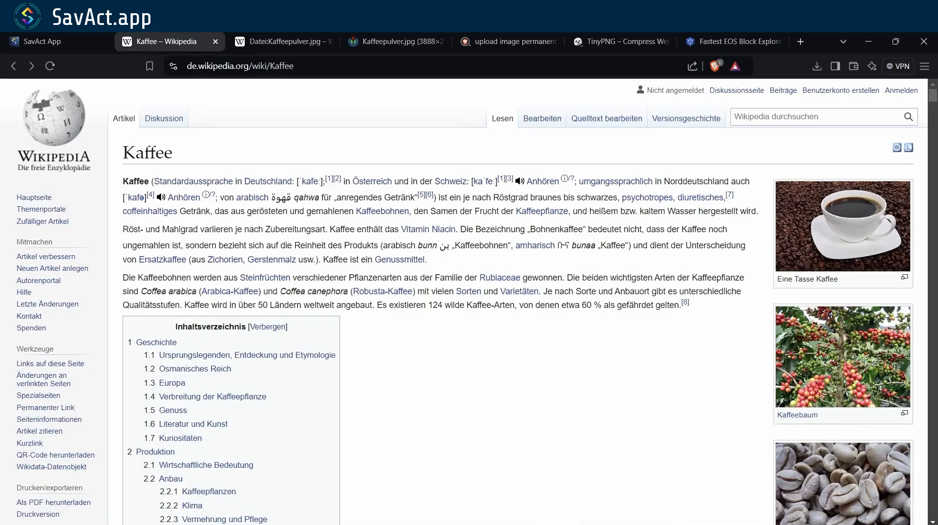
- Open the full-size coffee cup photo, copy its image address, and return to the item form
left_click(843, 225)
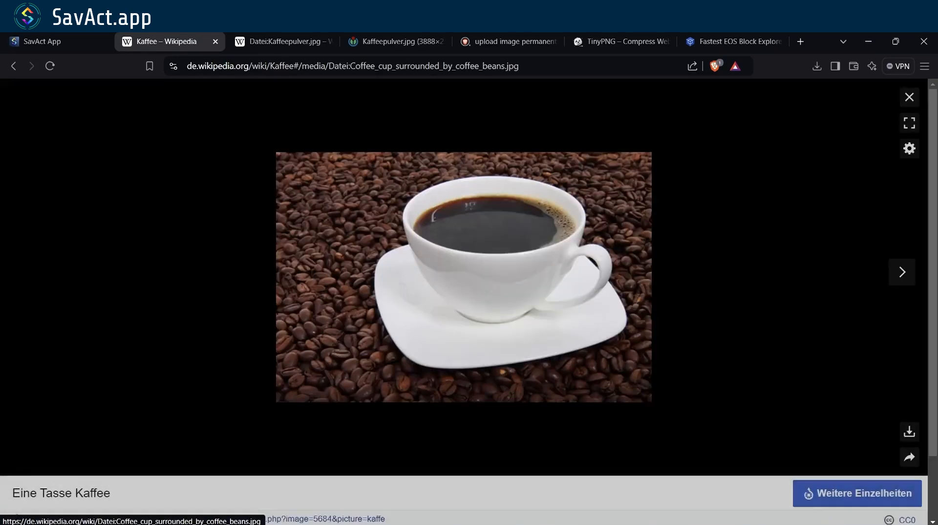
left_click(463, 277)
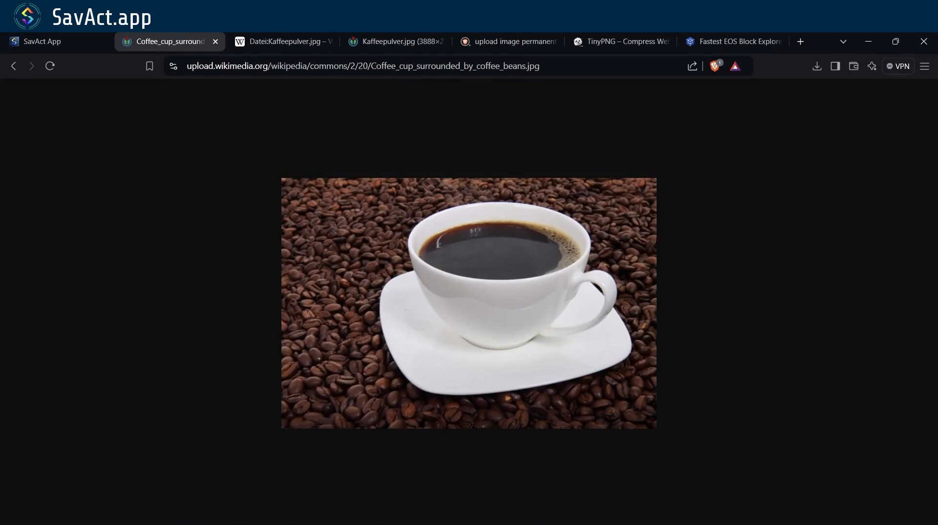
right_click(452, 285)
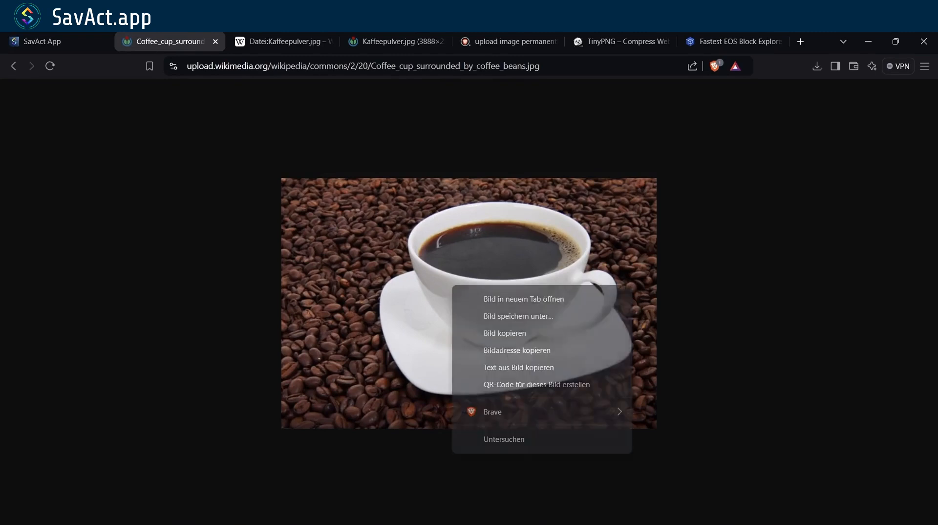
left_click(517, 350)
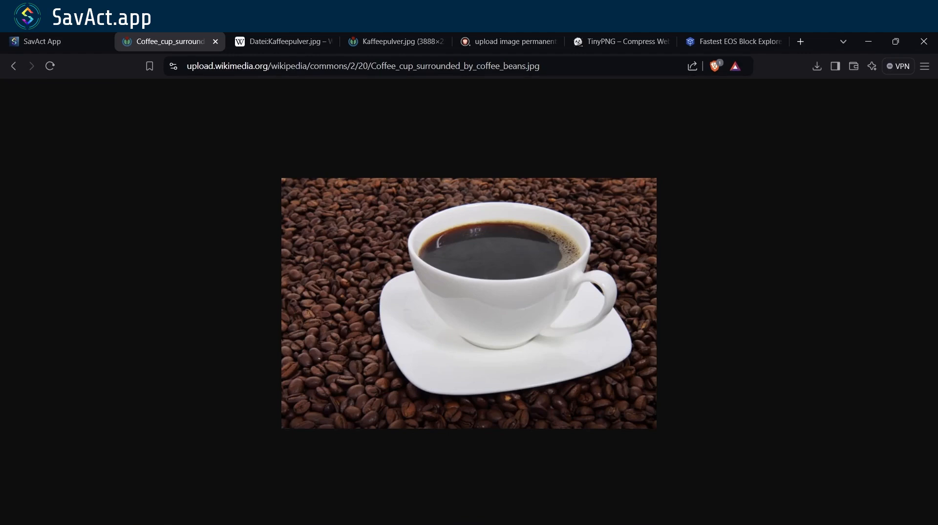
left_click(42, 41)
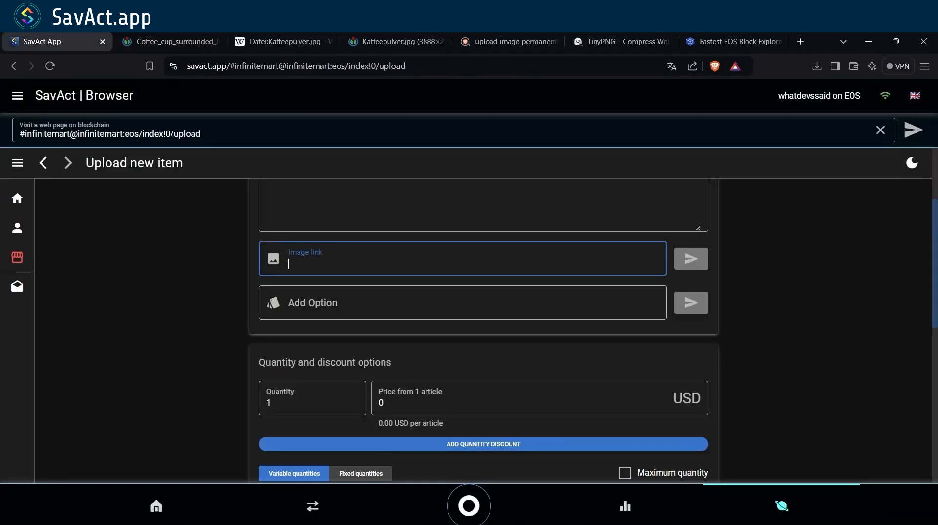
- Paste the coffee cup image address into Image link and add it to the listing
type("https://upload.wikimedia.org/wikipedia/commons/2/20/Coffee_cup_surrounded_by_coffee_beans.jpg")
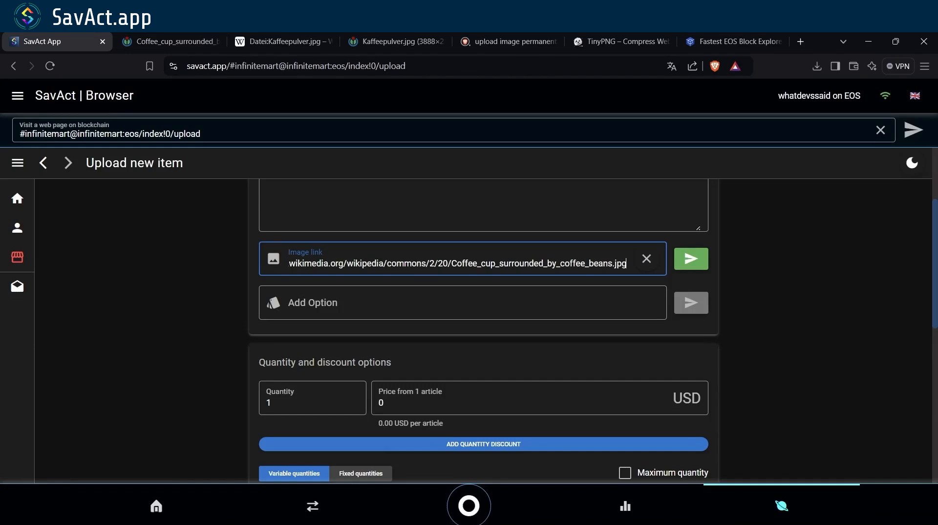
key("Return")
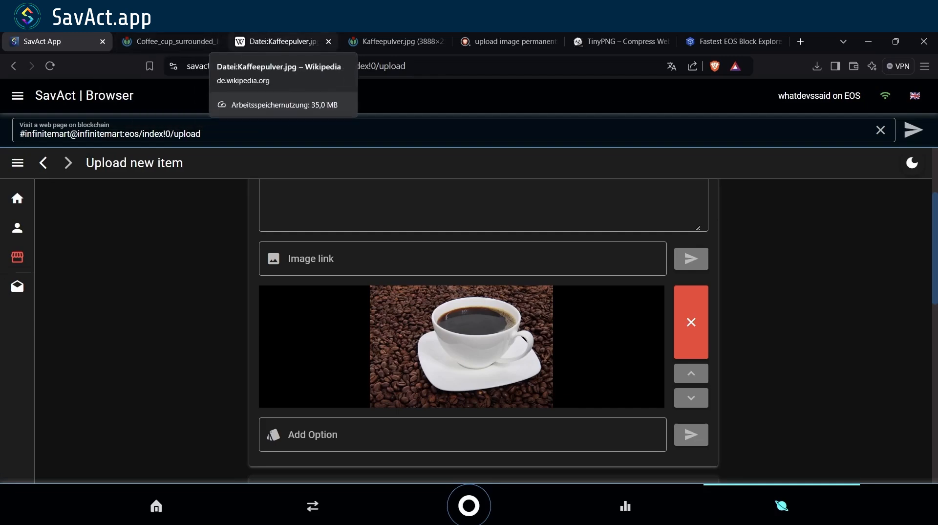
- Open the original Kaffeepulver.jpg and copy its image address
left_click(276, 42)
scroll(366, 361, "down", 3)
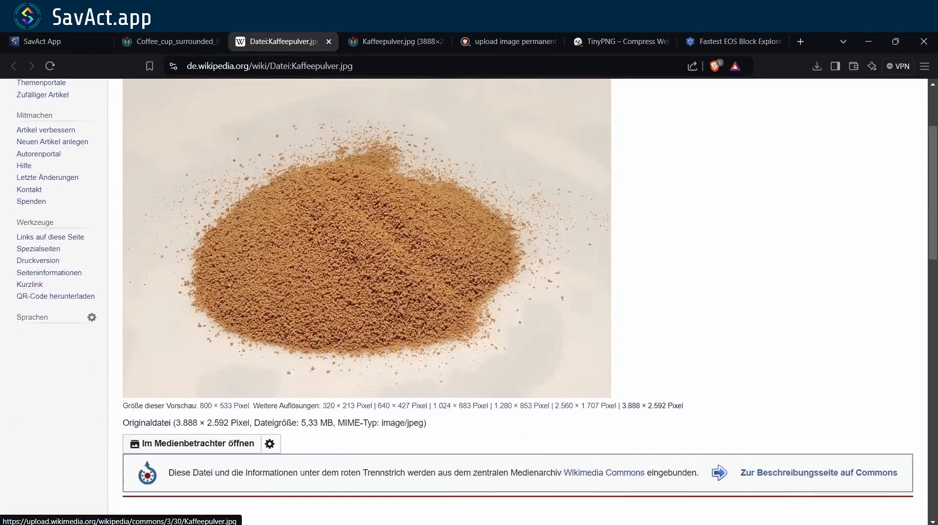
scroll(367, 361, "up", 2)
left_click(367, 361)
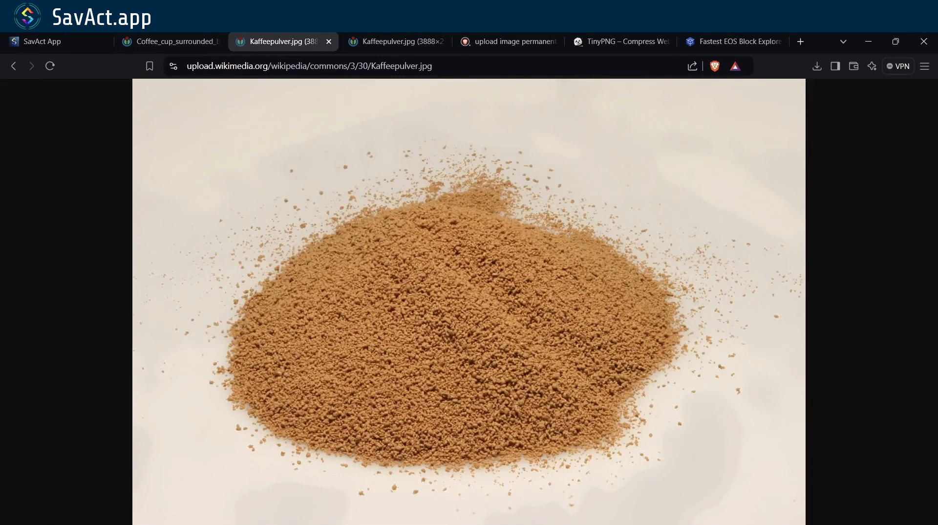
right_click(408, 221)
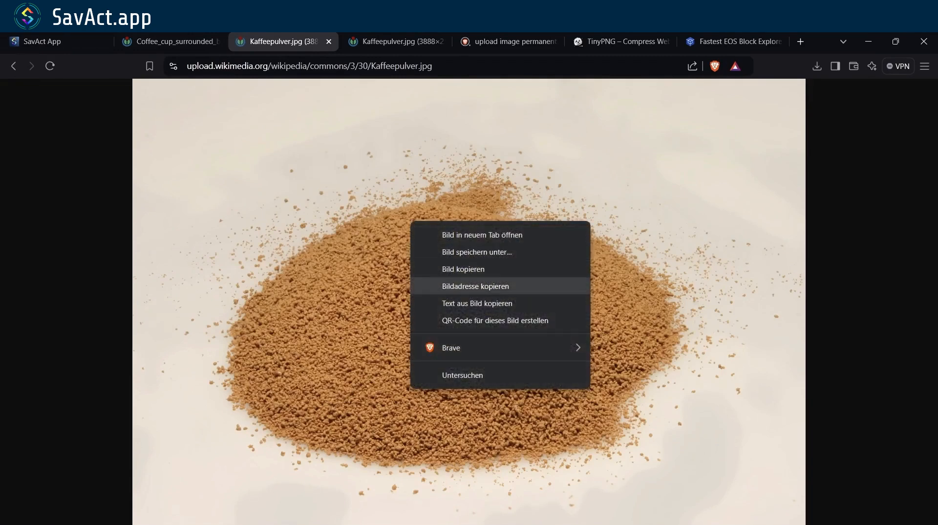
left_click(455, 284)
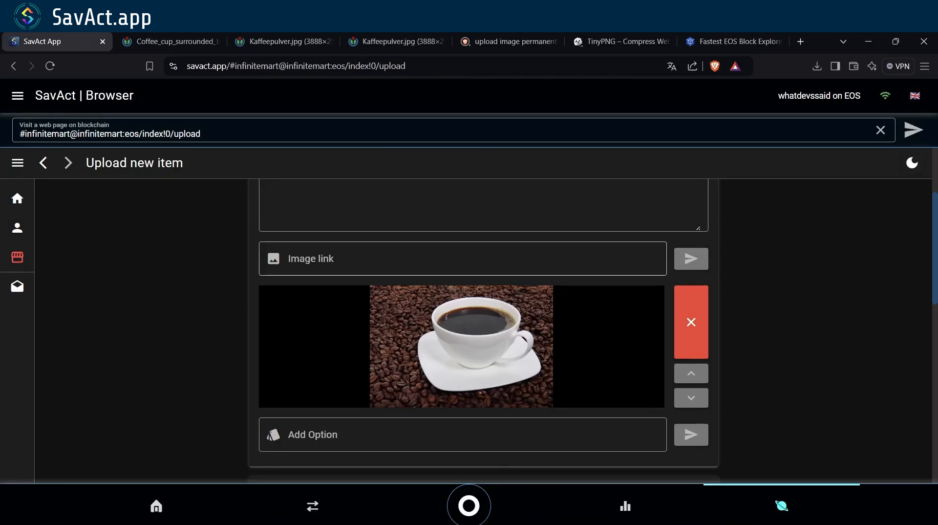
- Add the Kaffeepulver image link as a second listing image
left_click(462, 259)
type("https://upload.wikimedia.org/wikipedia/commons/3/30/Kaffeepulver.jpg")
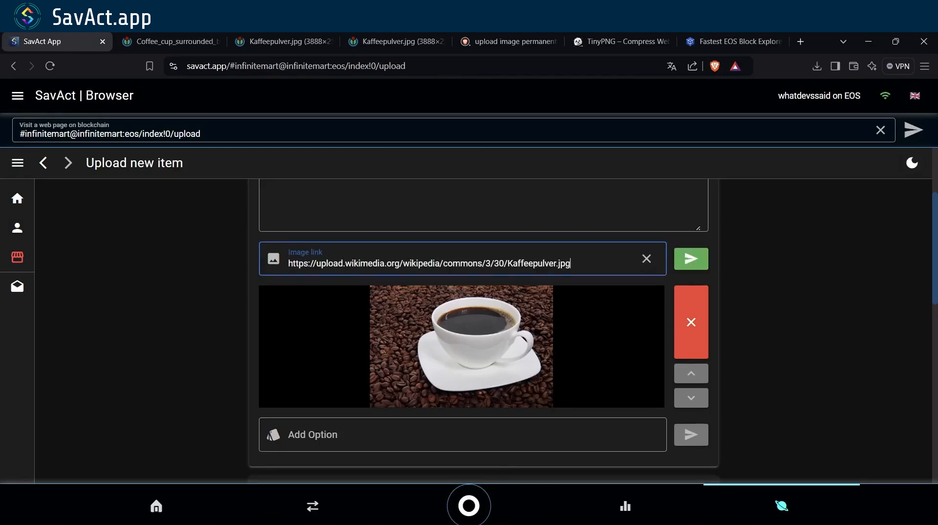
key("Return")
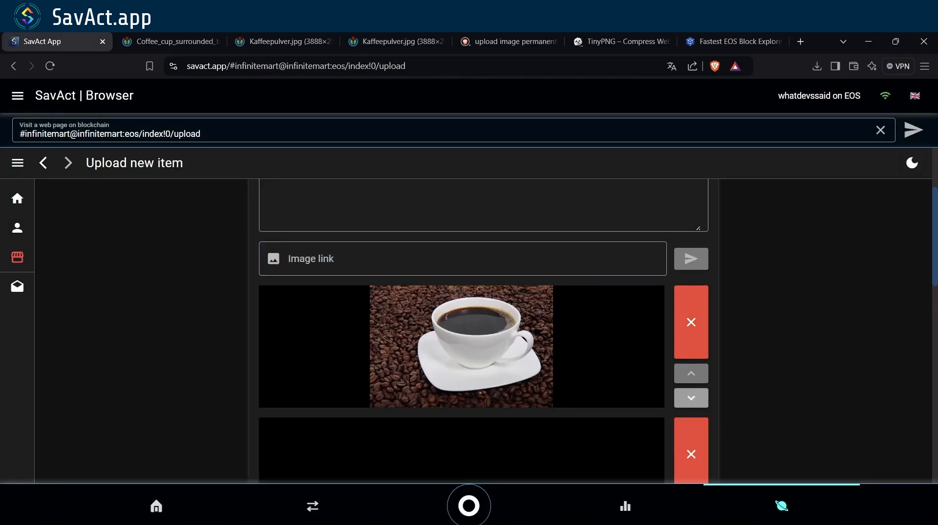
- Delete the blank image slot, then go back to the Kaffeepulver.jpg tab
scroll(483, 332, "down", 3)
scroll(483, 331, "up", 1)
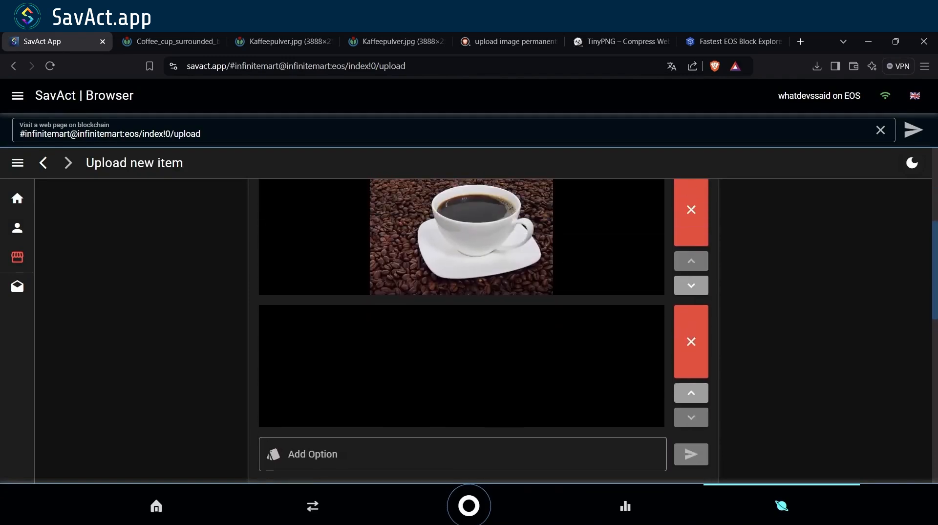
scroll(484, 331, "up", 1)
scroll(484, 331, "down", 1)
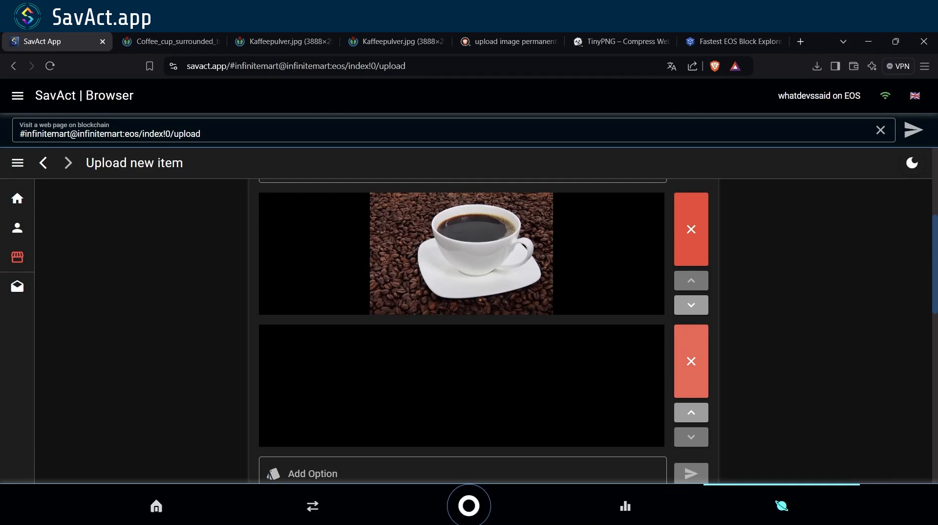
left_click(691, 361)
left_click(278, 41)
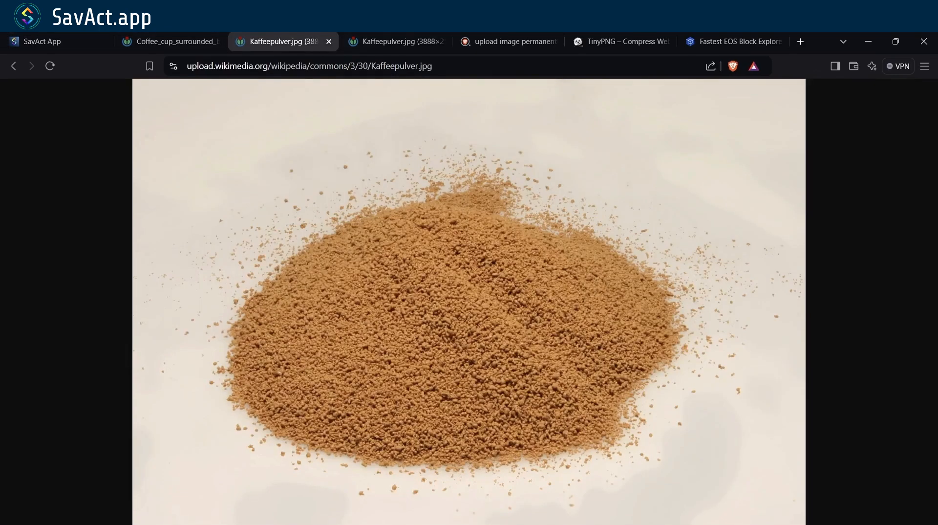
- Save the full-size Kaffeepulver.jpg into the Desktop Coffee folder
right_click(539, 233)
left_click(586, 264)
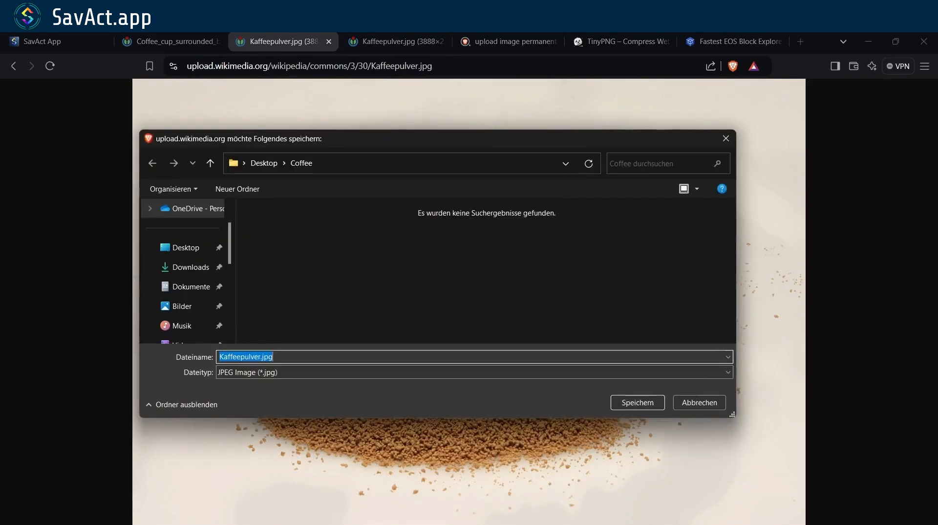
key("Return")
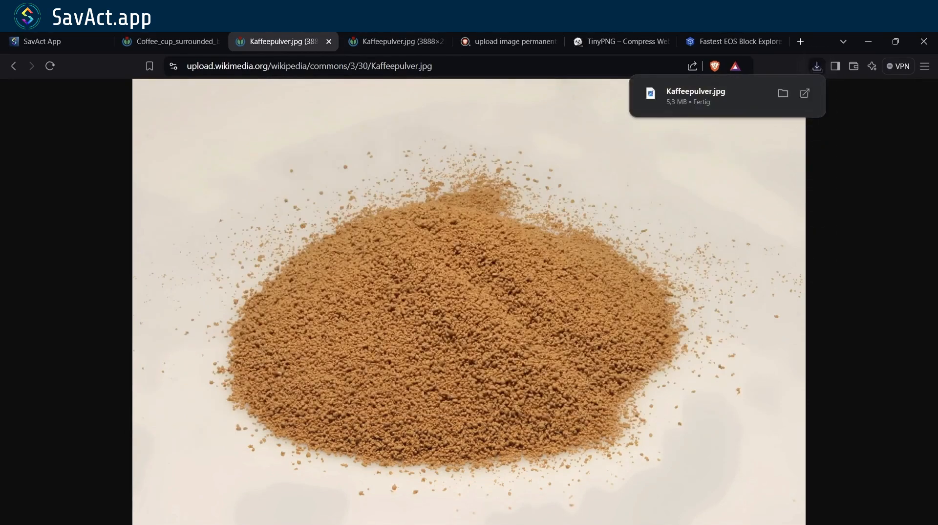
- Open the saved Kaffeepulver.jpg from the Coffee folder in Paint
left_click(783, 93)
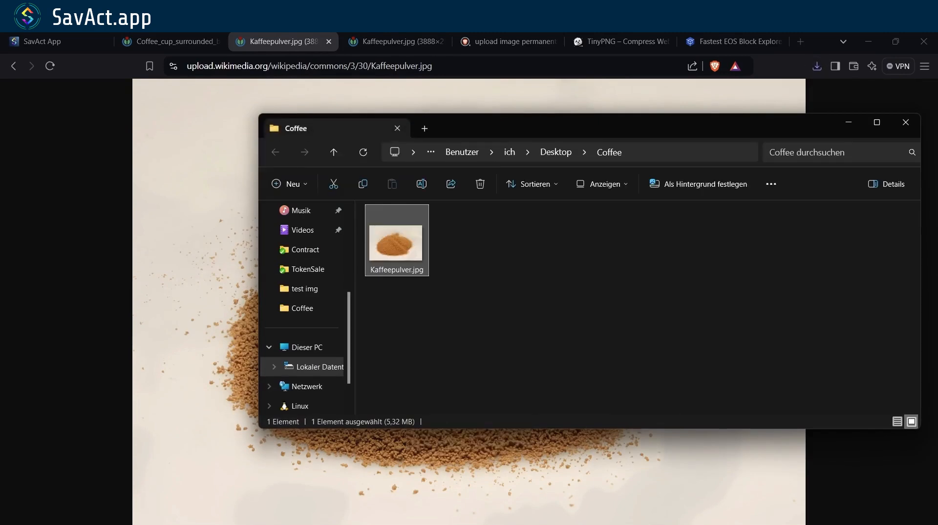
right_click(405, 240)
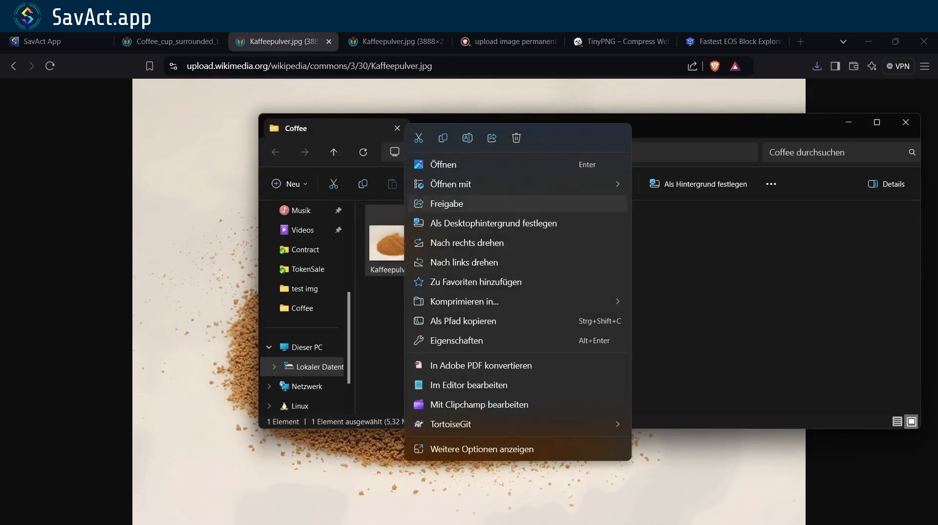
mouse_move(513, 184)
left_click(662, 205)
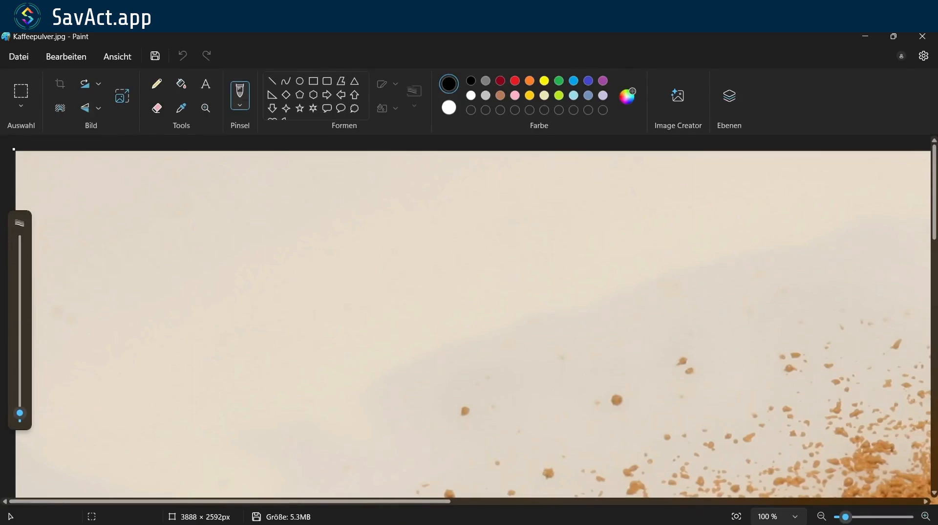
- Resize Kaffeepulver.jpg to 30 percent (1166 × 777 px)
left_click(21, 91)
right_click(302, 313)
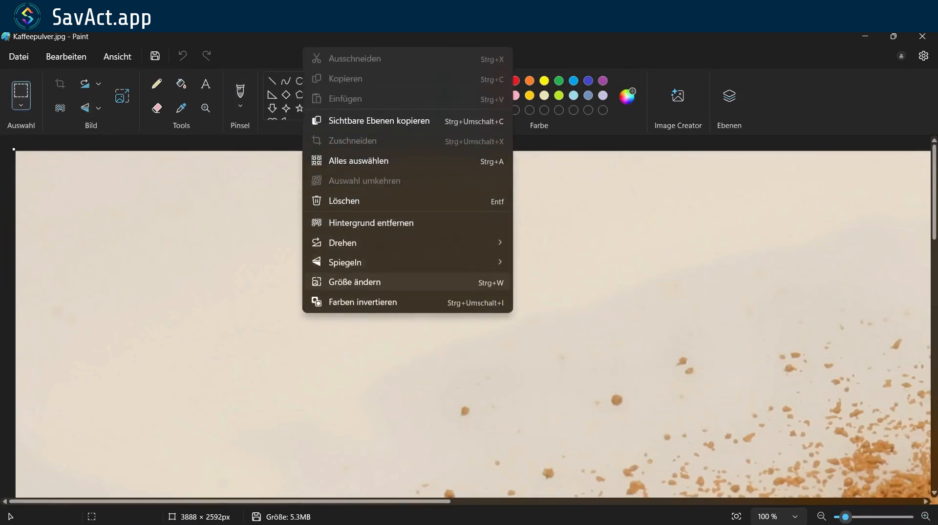
left_click(354, 282)
type("30")
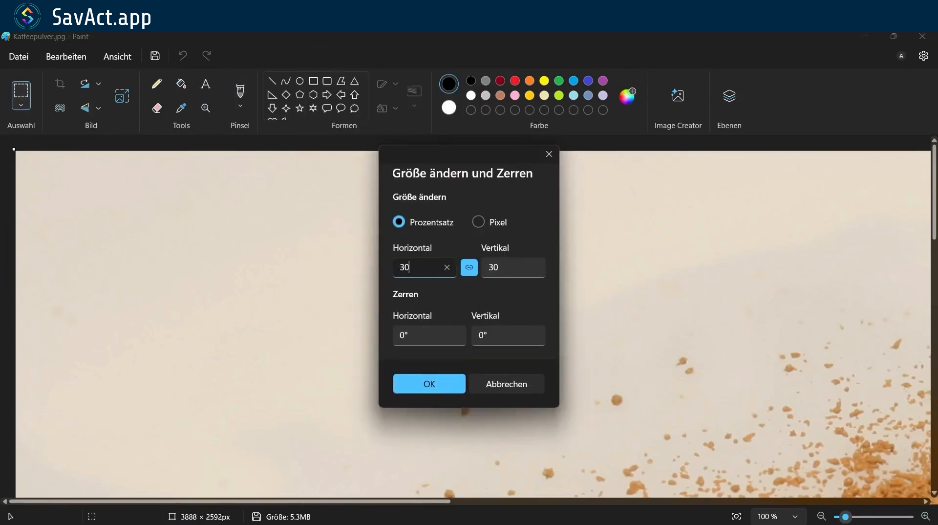
key("Return")
- Save the resized image at about 280 KB and close Paint
key("ctrl+s")
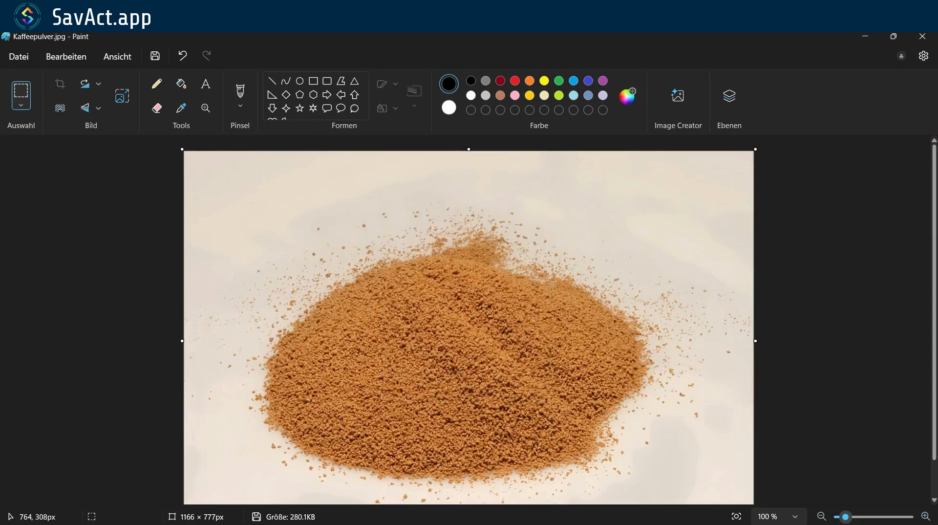
left_click(922, 37)
left_click_drag(628, 131, 760, 163)
- Compress Kaffeepulver.jpg to 152 KB with TinyPNG and save it as Kaffeepulver (1).jpg
left_click(628, 43)
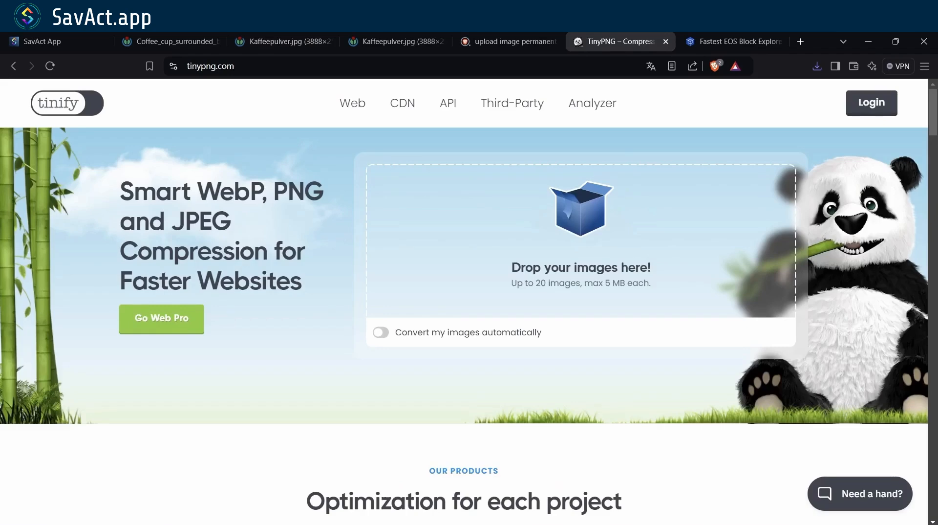
key("alt+Tab")
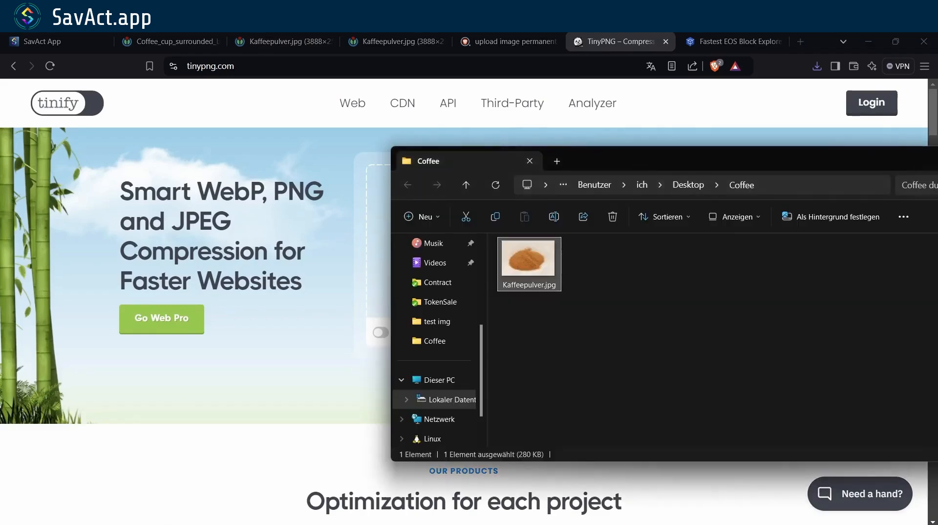
left_click_drag(528, 258, 386, 293)
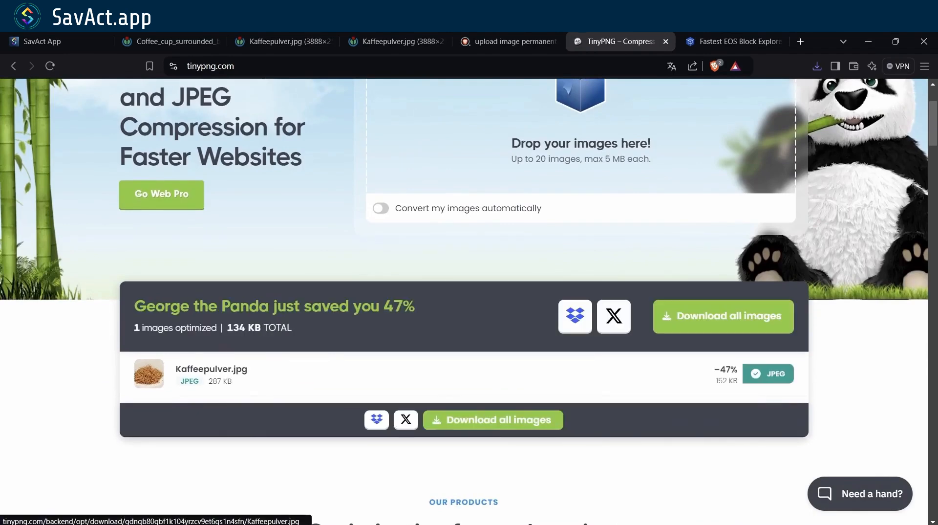
left_click(768, 373)
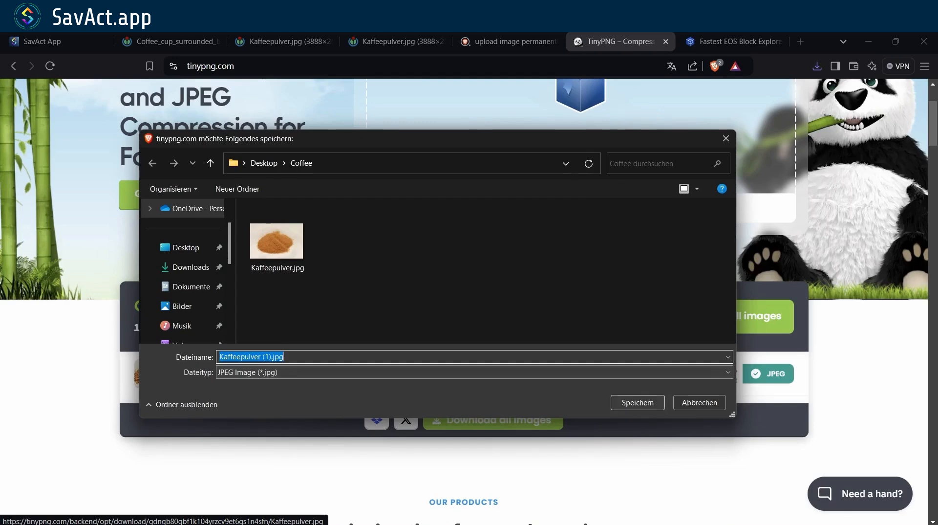
left_click(637, 402)
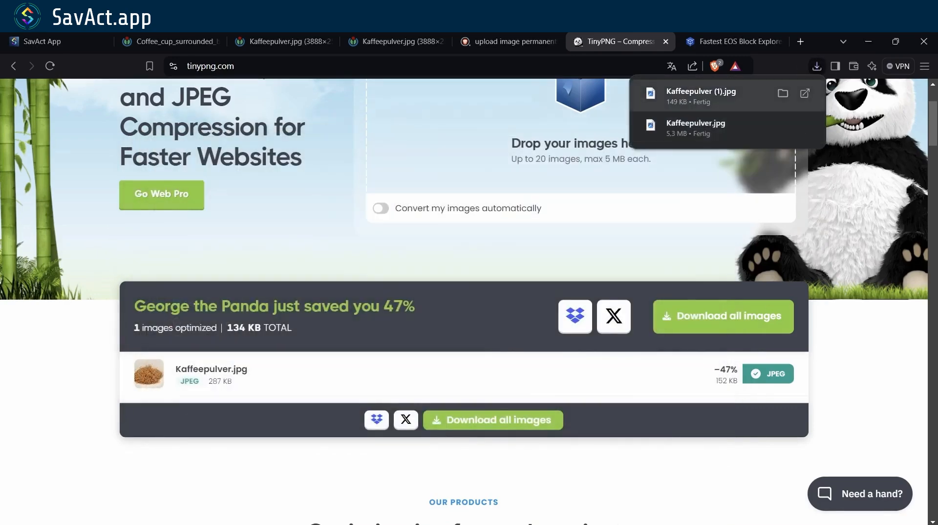
left_click(783, 92)
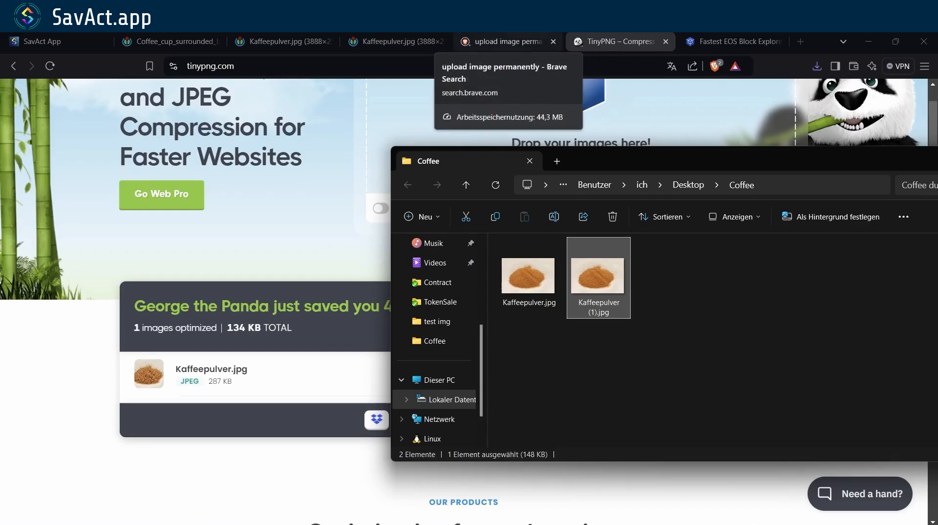
- Open the ImgBB upload site and drop Kaffeepulver (1).jpg onto it
left_click(504, 41)
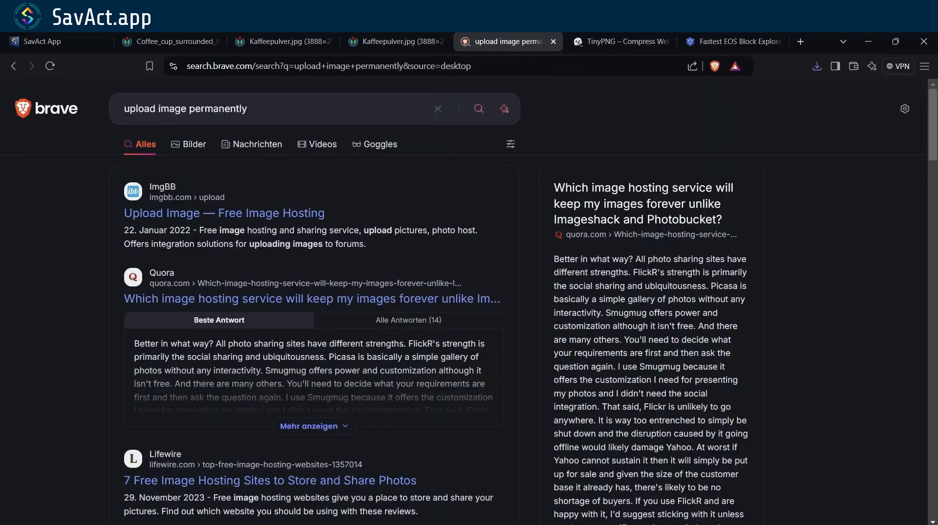
left_click(224, 214)
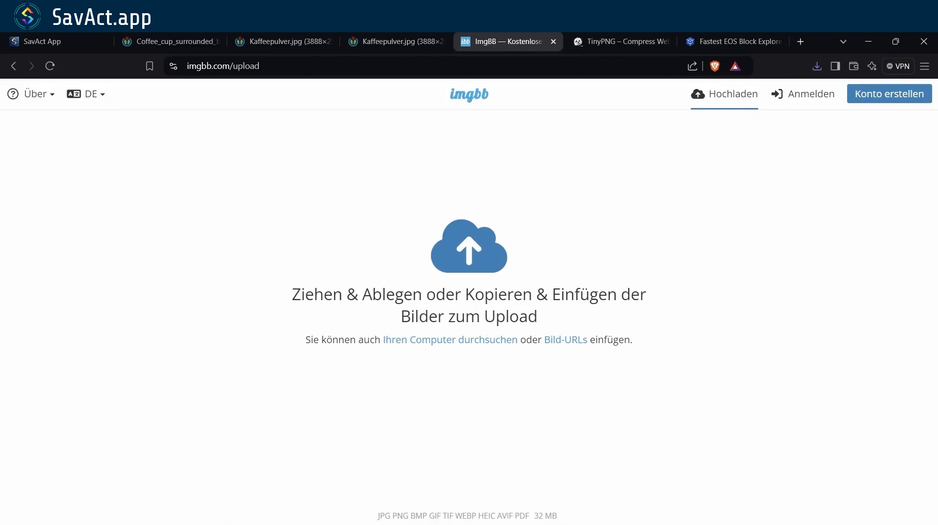
key("alt+Tab")
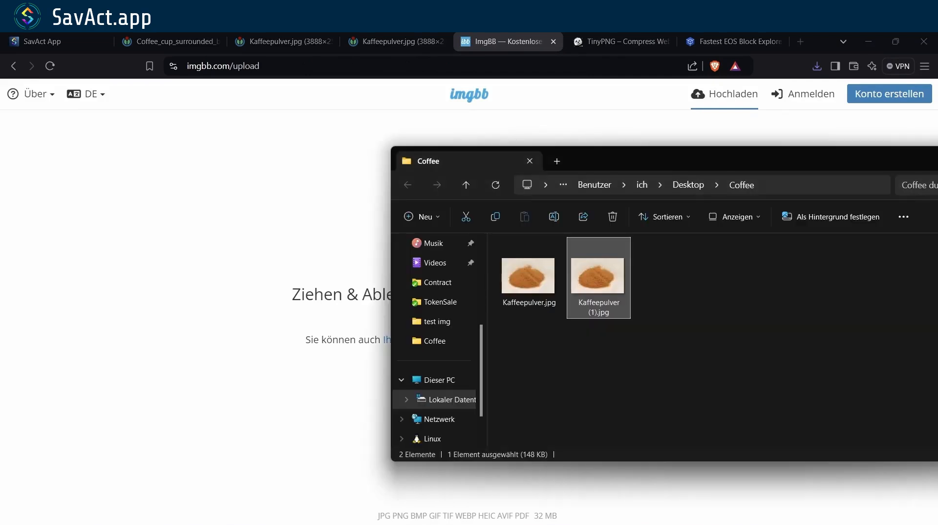
left_click_drag(598, 276, 469, 318)
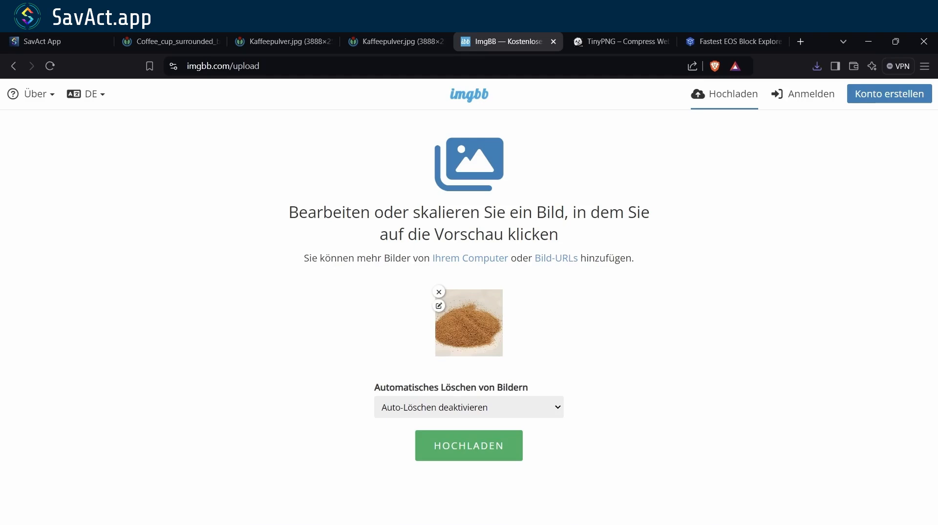
- Keep automatic deletion disabled and start the image upload
left_click(469, 407)
left_click(469, 406)
left_click(469, 445)
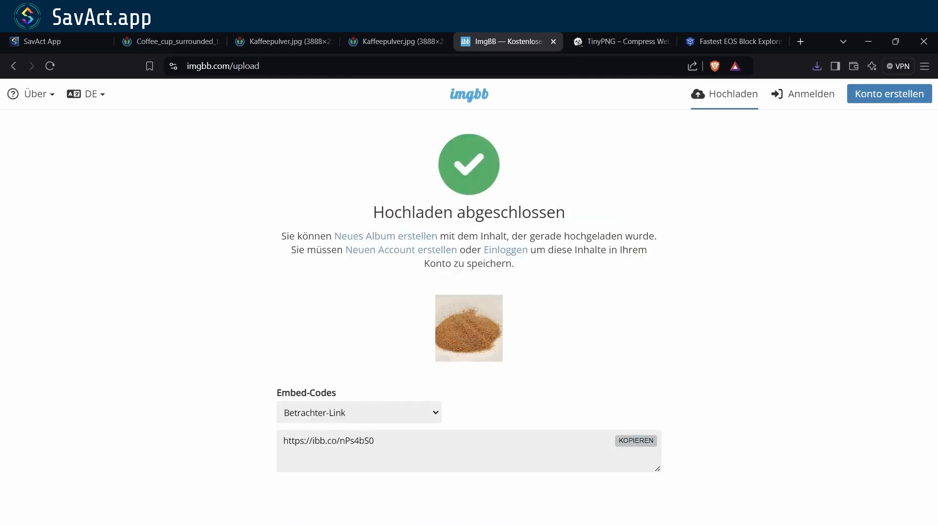
left_click_drag(381, 441, 280, 441)
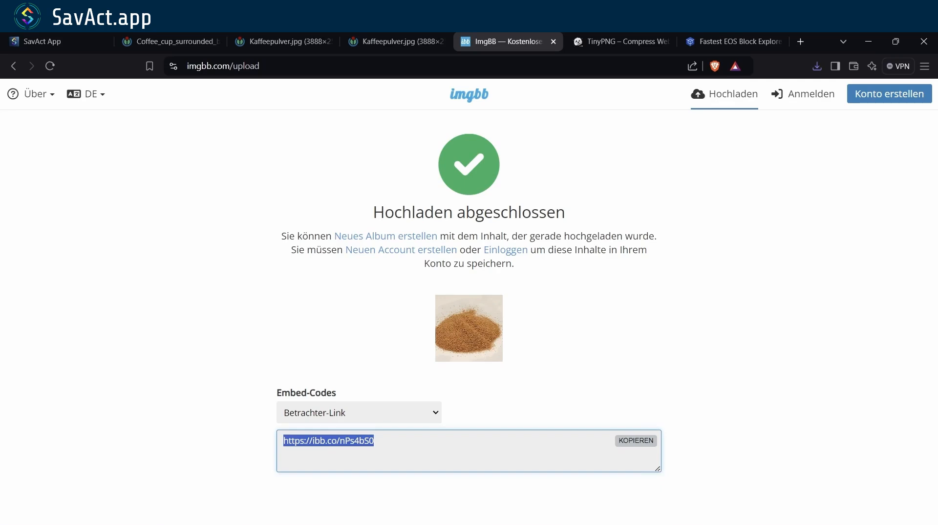
key("ctrl+c")
key("ctrl+l")
key("ctrl+v")
key("Return")
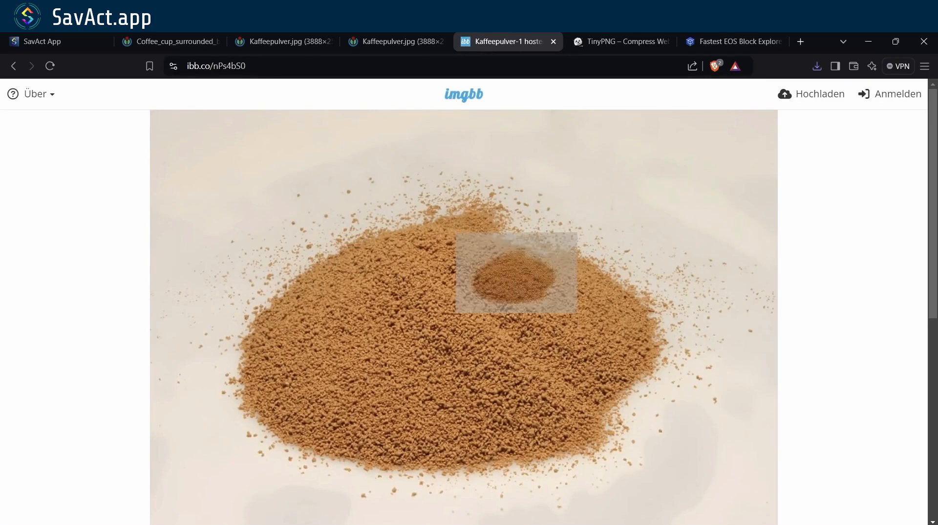
- Open the direct image address i.ibb.co/41ZC7xf/Kaffeepulver-1.jpg in its own tab
right_click(512, 264)
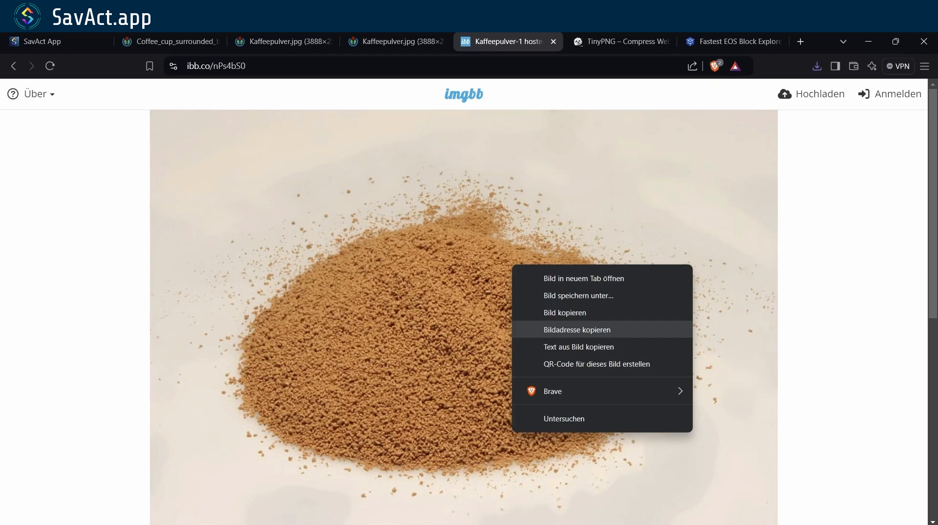
left_click(577, 330)
key("ctrl+l")
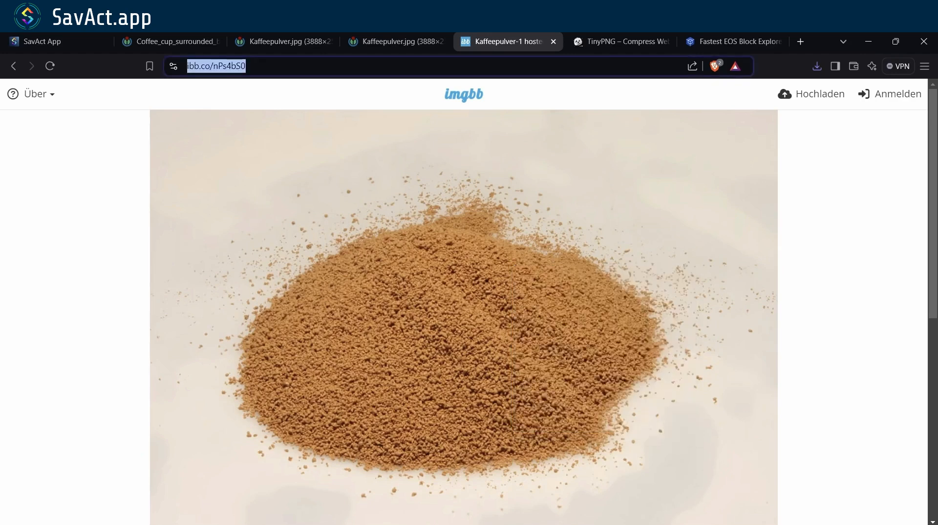
key("ctrl+v")
key("Return")
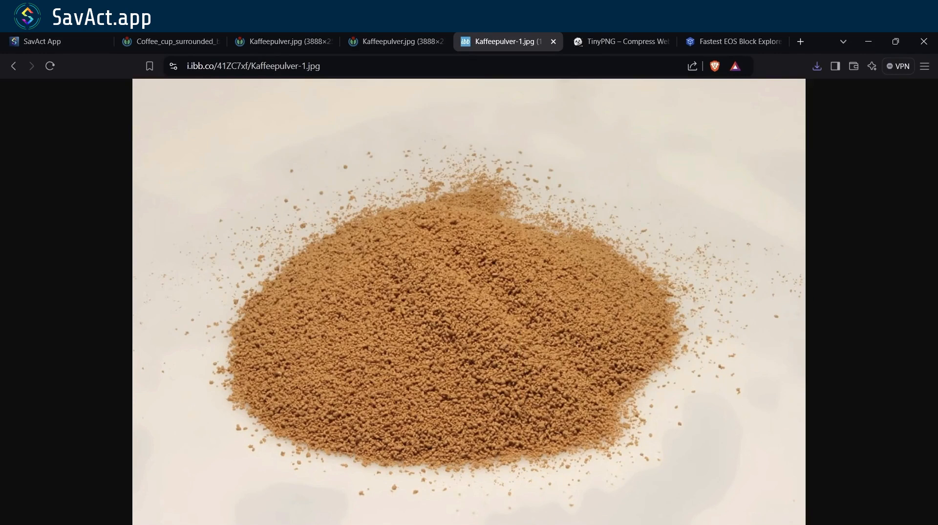
left_click(56, 41)
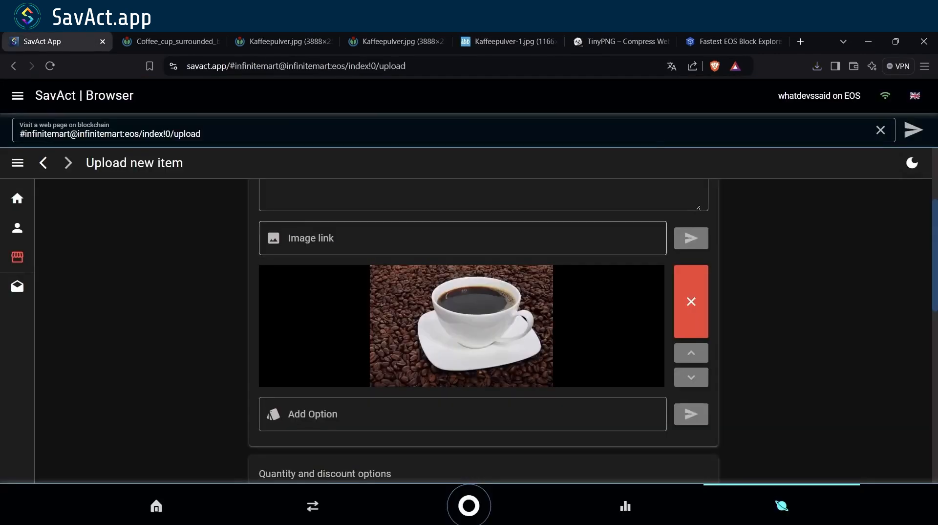
- Add the coffee powder image link as the listing's second image, after the coffee cup
left_click(462, 238)
key("ctrl+v")
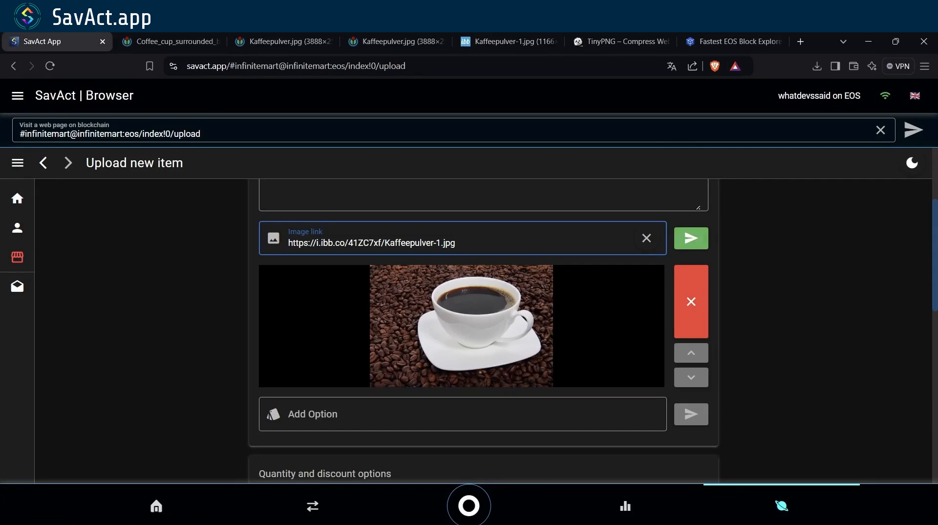
key("Return")
scroll(469, 301, "down", 2)
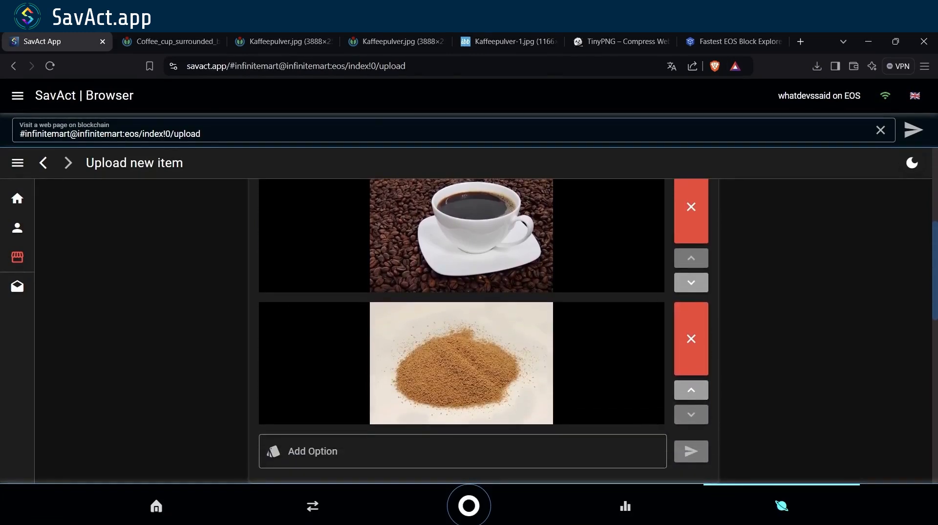
left_click(690, 390)
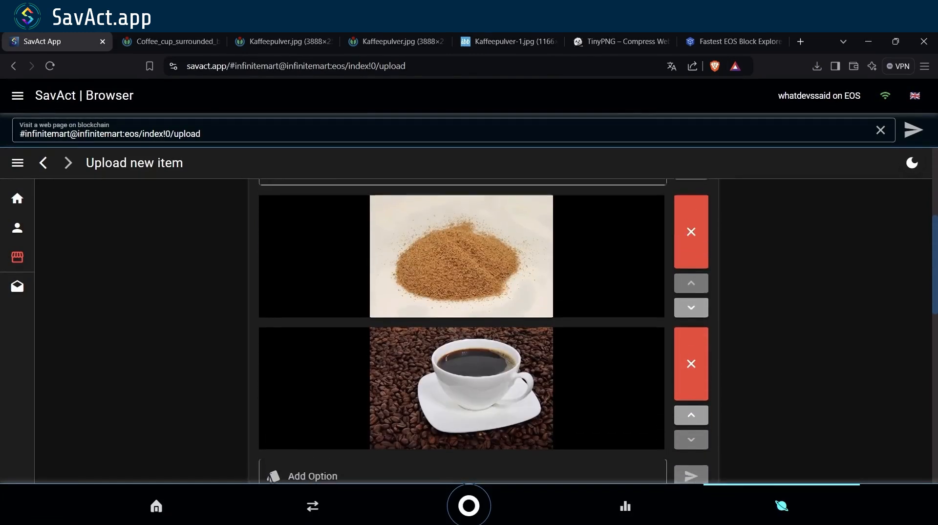
scroll(469, 301, "up", 1)
left_click(691, 326)
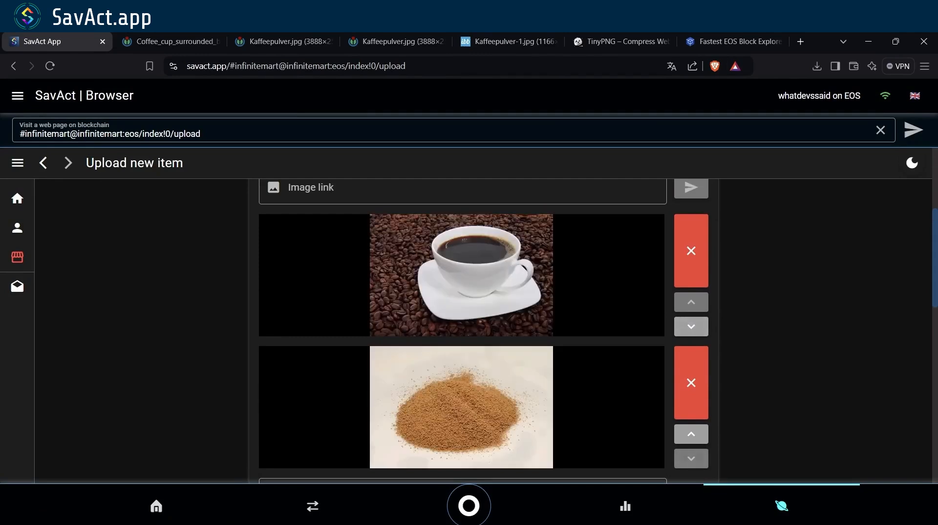
scroll(469, 330, "down", 3)
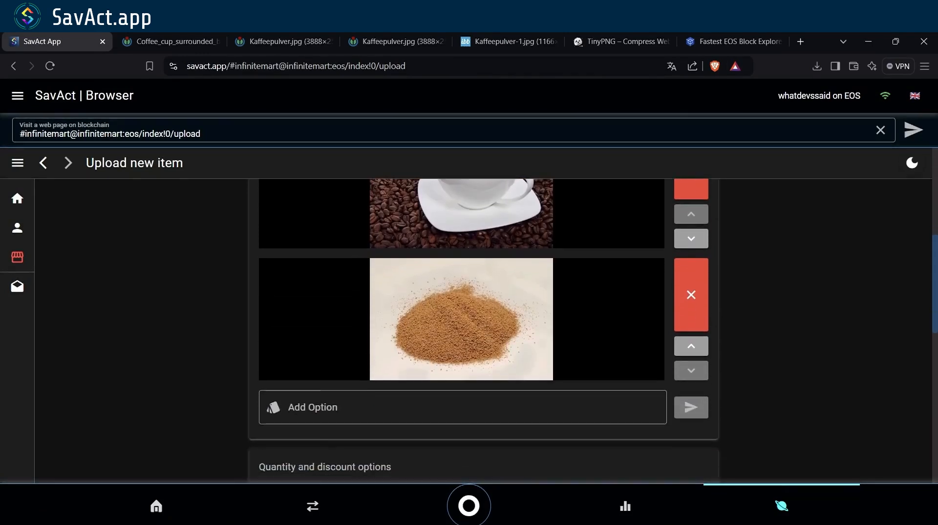
- Create the product options dark and milky
left_click(462, 353)
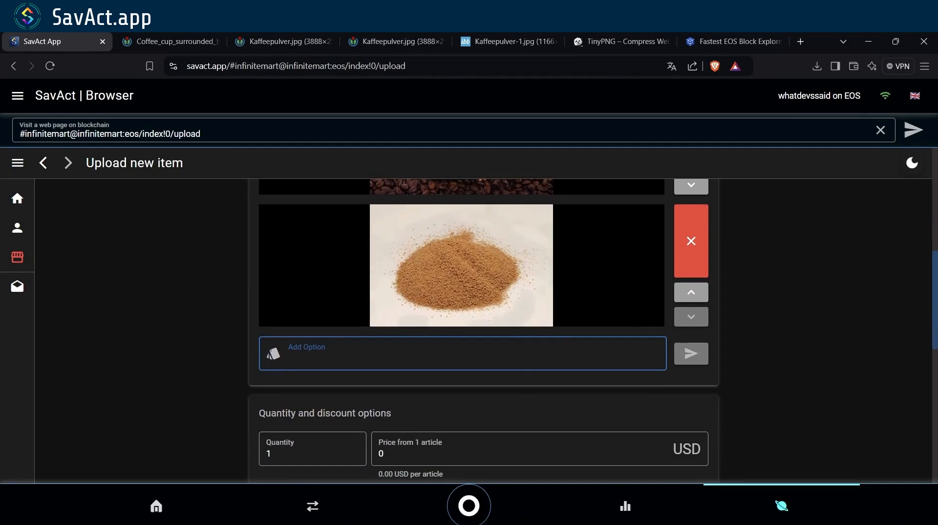
type("da")
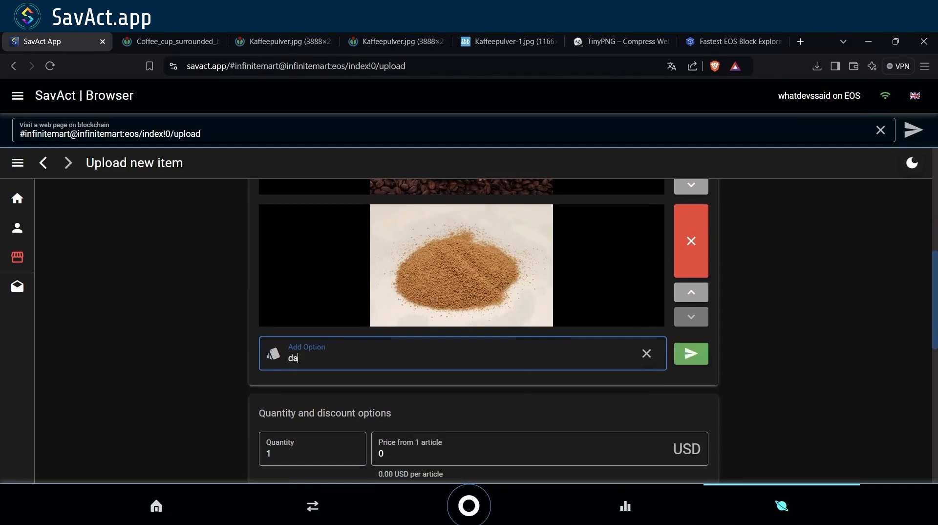
type("rk")
key("Return")
type("milk")
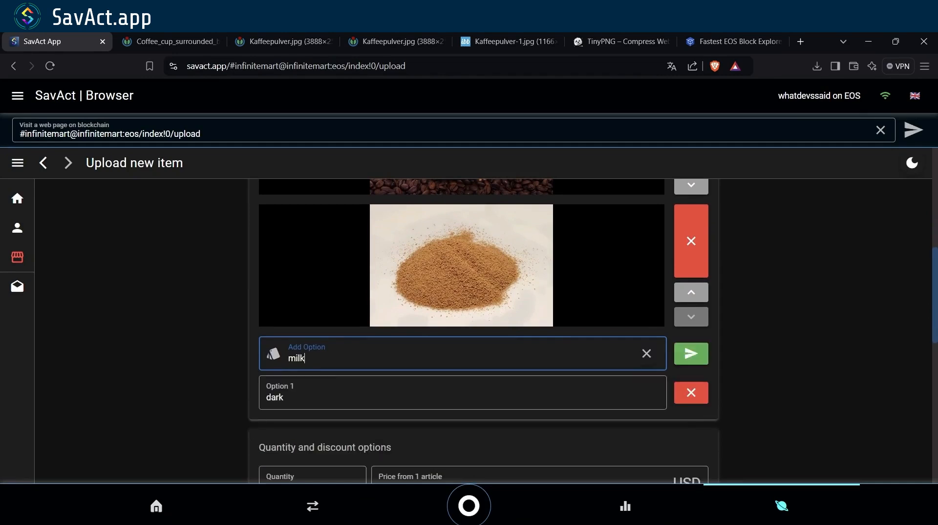
type("y")
key("Return")
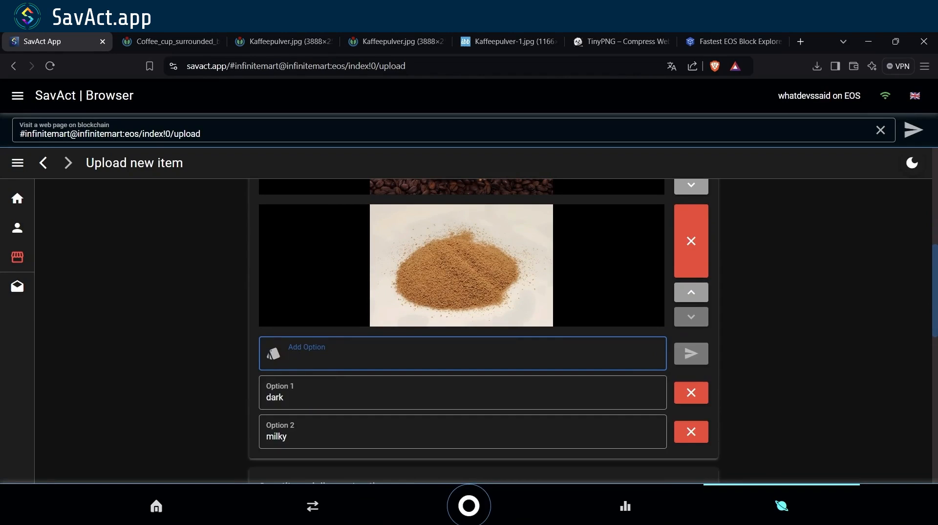
scroll(483, 318, "down", 4)
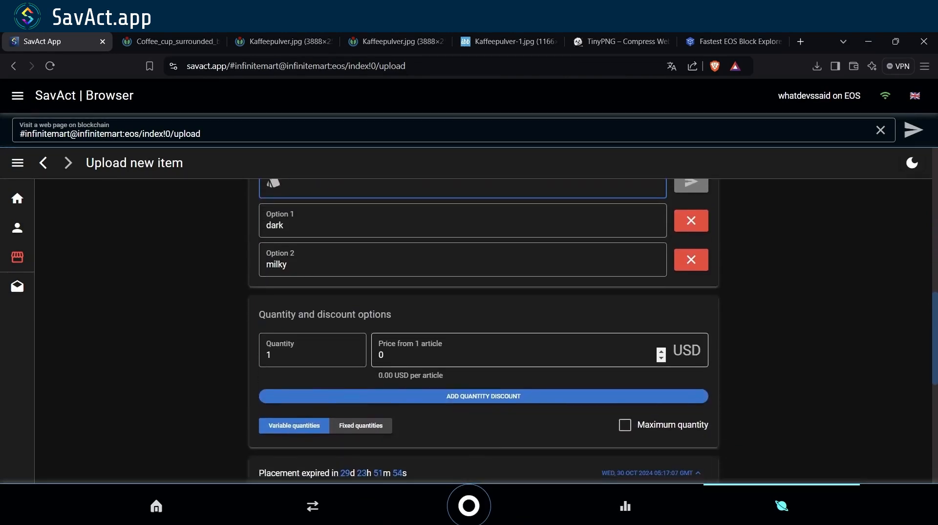
- Price 1 article at 1 USD and add a second discount tier of 3 articles at 2 USD
left_click(455, 354)
key("BackSpace")
type("1")
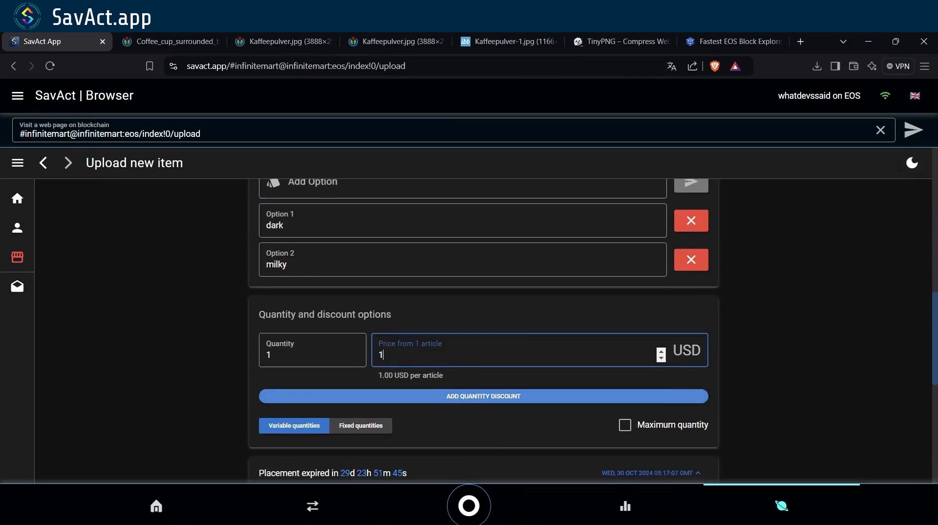
left_click(335, 396)
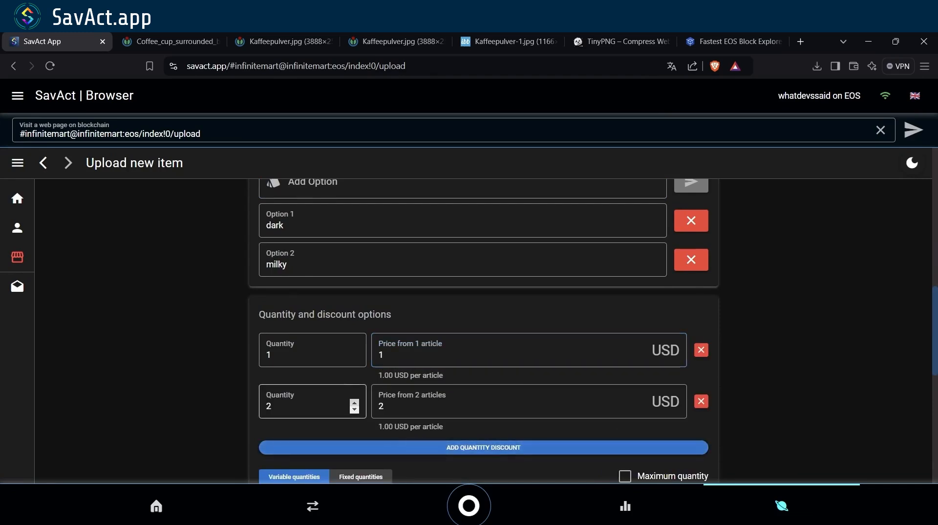
left_click(354, 402)
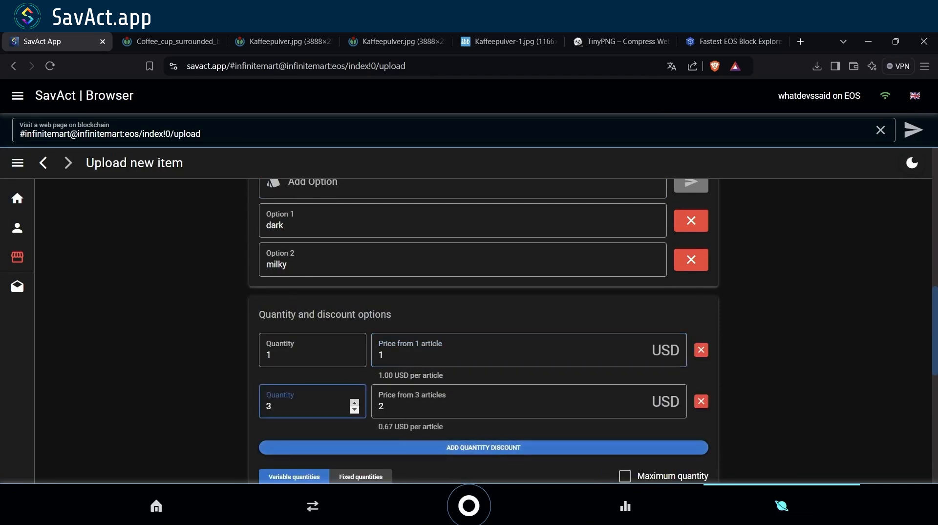
left_click(354, 402)
left_click(354, 409)
left_click(391, 406)
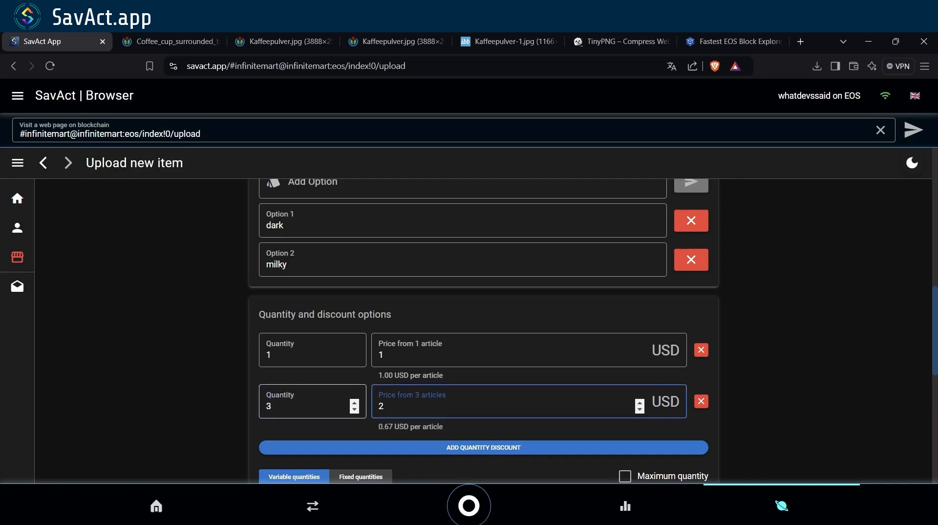
- Add a third discount tier of 10 articles at 5 USD
scroll(392, 406, "down", 1)
left_click(420, 414)
left_click(303, 423)
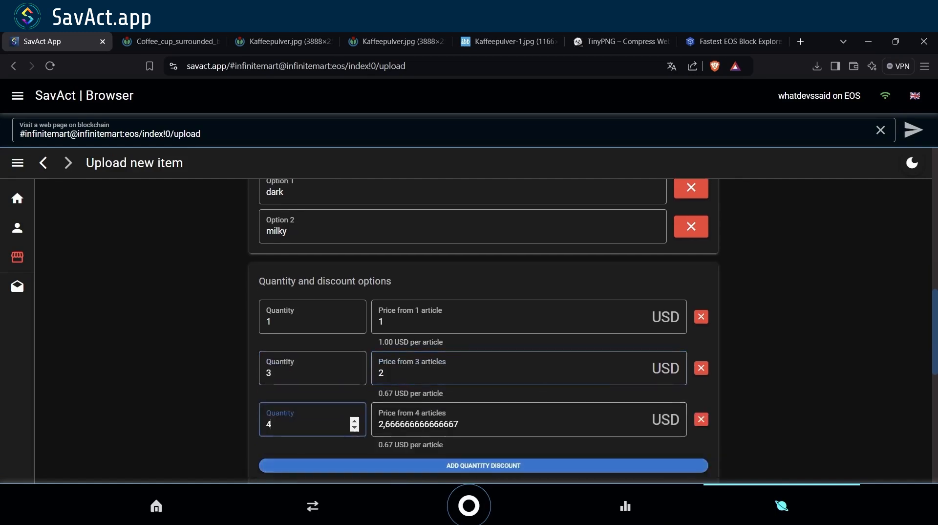
key("BackSpace")
type("10")
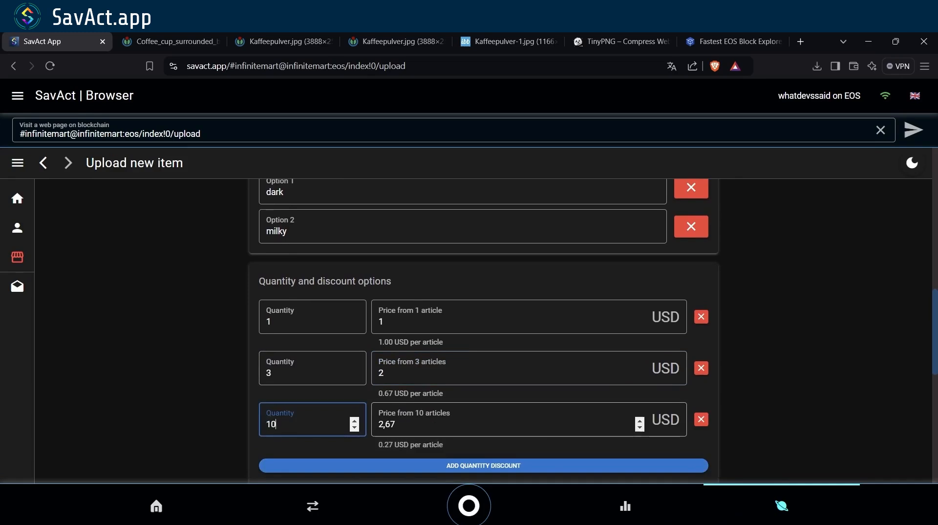
key("Tab")
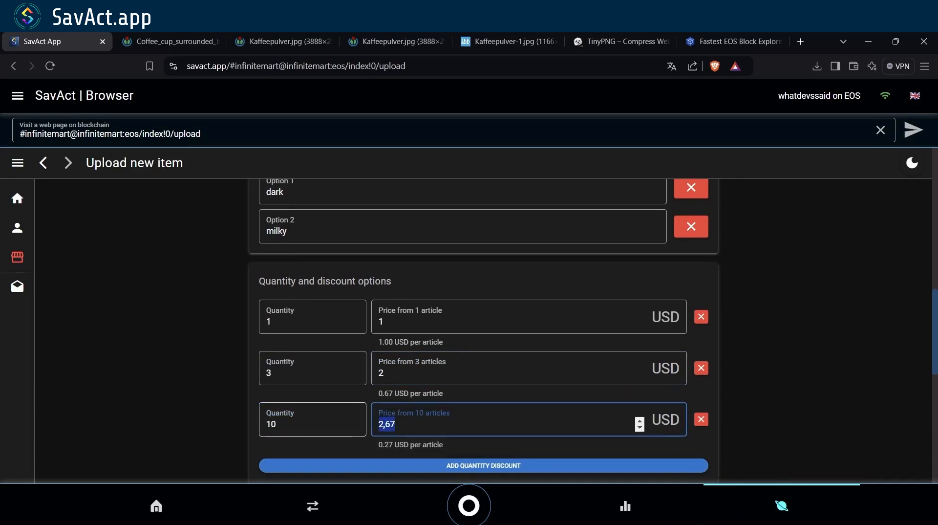
type("5")
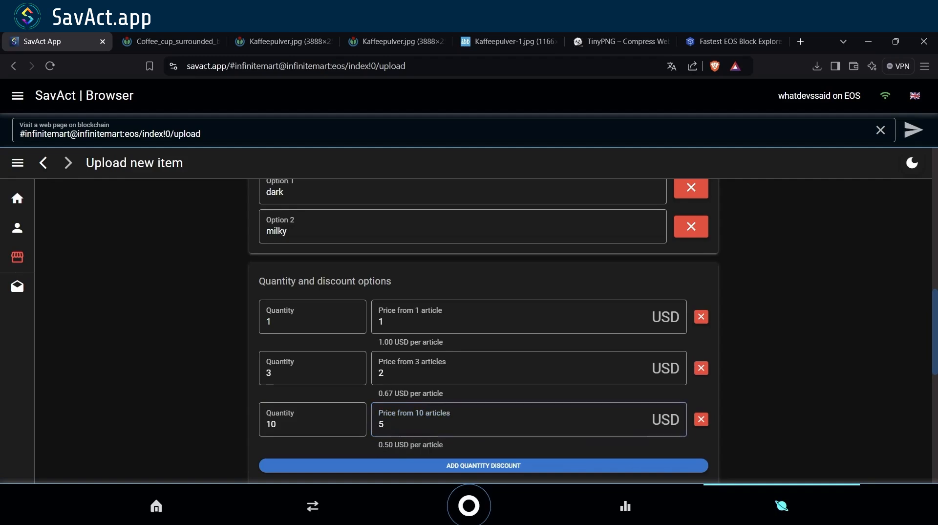
scroll(484, 330, "down", 2)
scroll(484, 330, "up", 1)
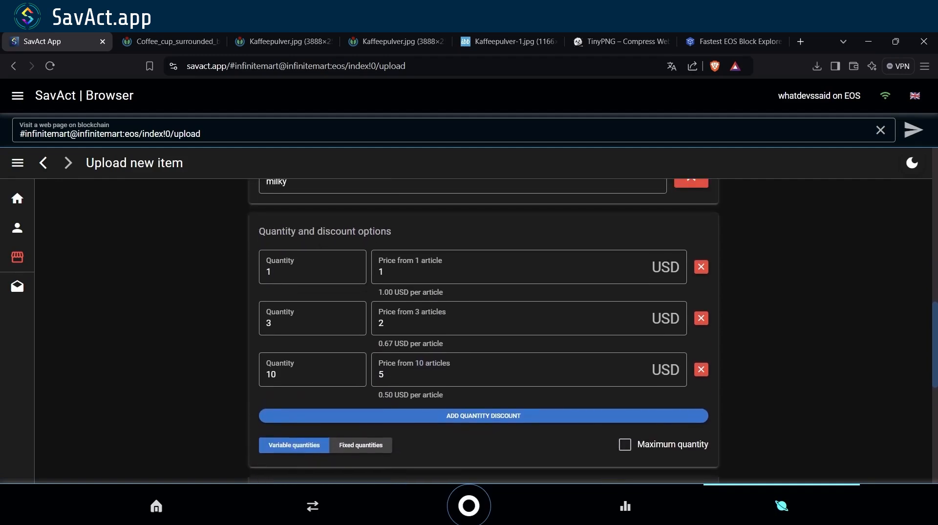
- Keep variable quantities and enable a maximum order quantity, selecting its current value
left_click(361, 445)
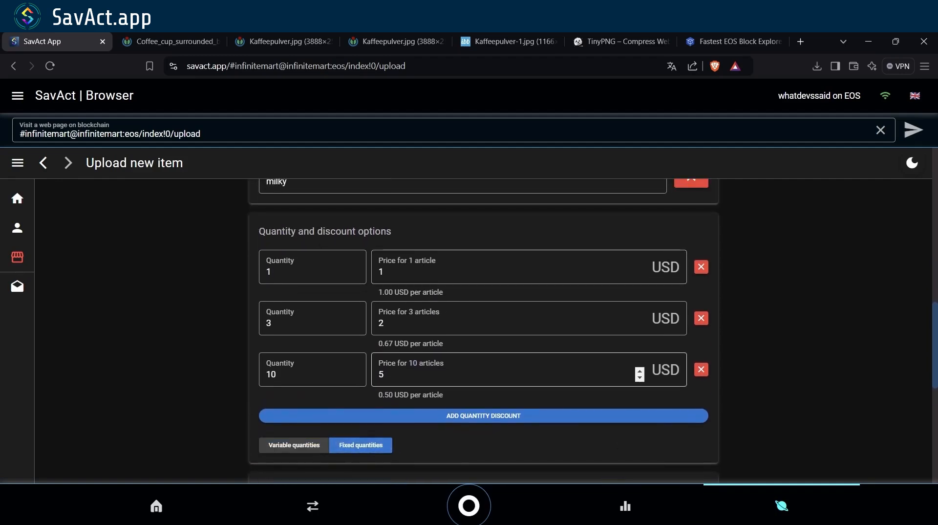
left_click(294, 445)
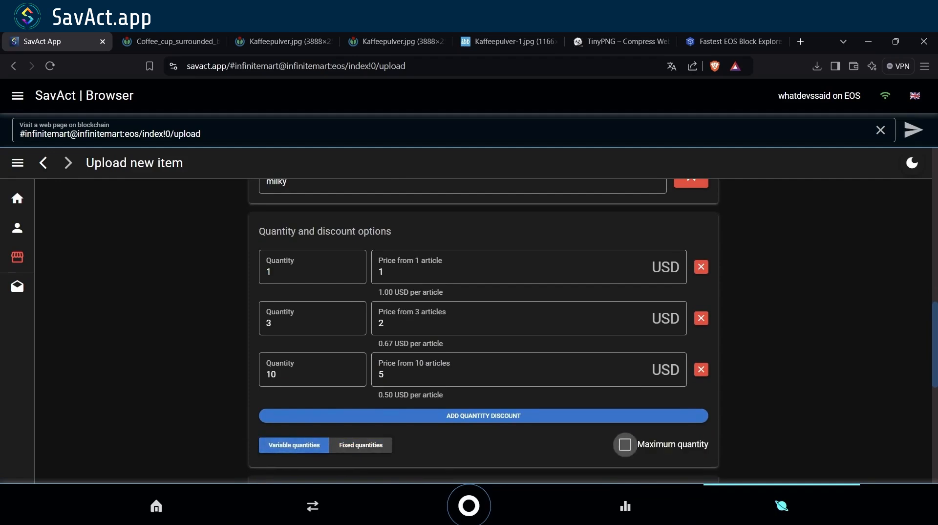
left_click(625, 445)
left_click(627, 447)
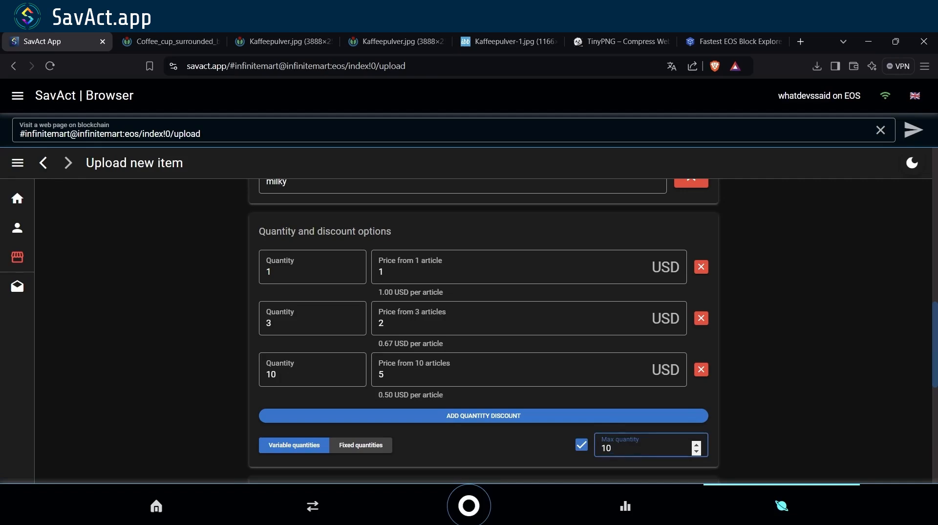
key("ctrl+a")
- Enter 20 as the maximum order quantity
type("20")
scroll(483, 318, "down", 2)
scroll(483, 331, "down", 1)
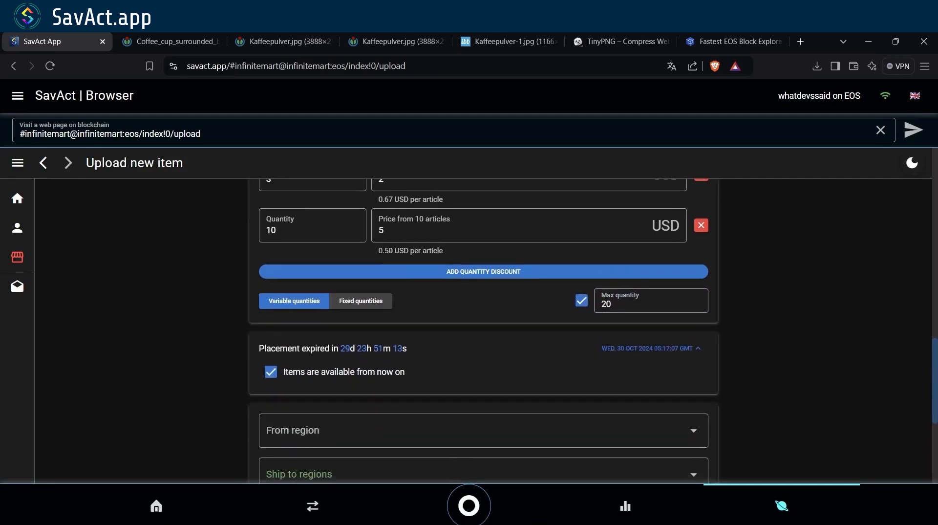
scroll(484, 332, "down", 1)
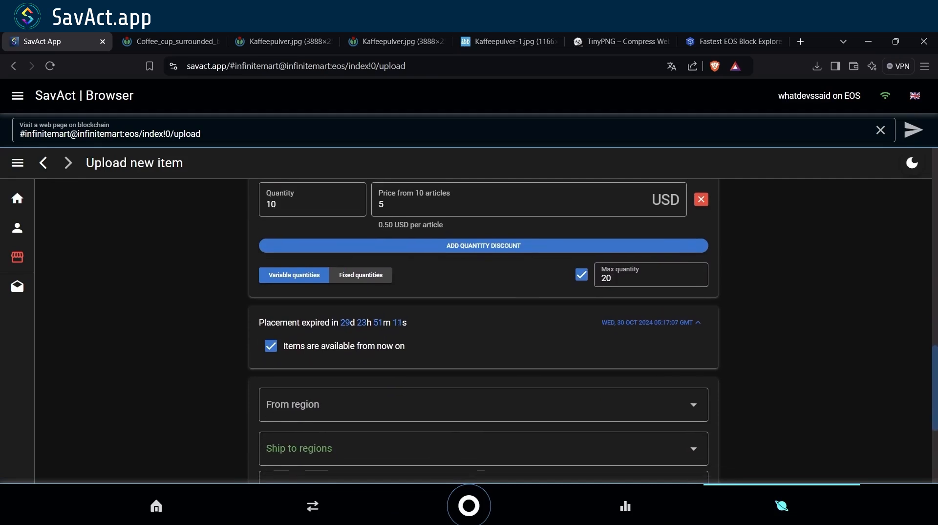
- Change the placement expiry date to Sunday, 29 December 2024
left_click(650, 322)
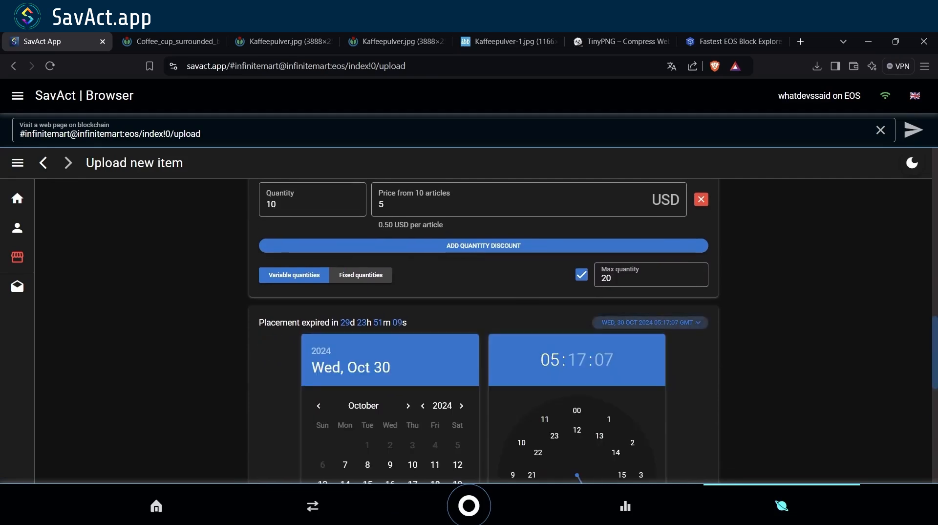
scroll(484, 331, "down", 2)
left_click(407, 310)
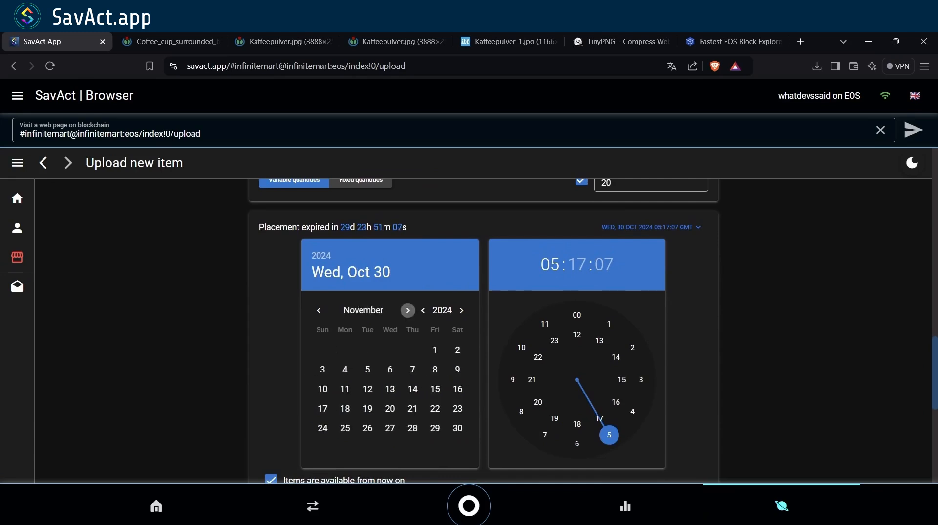
left_click(408, 310)
left_click(323, 427)
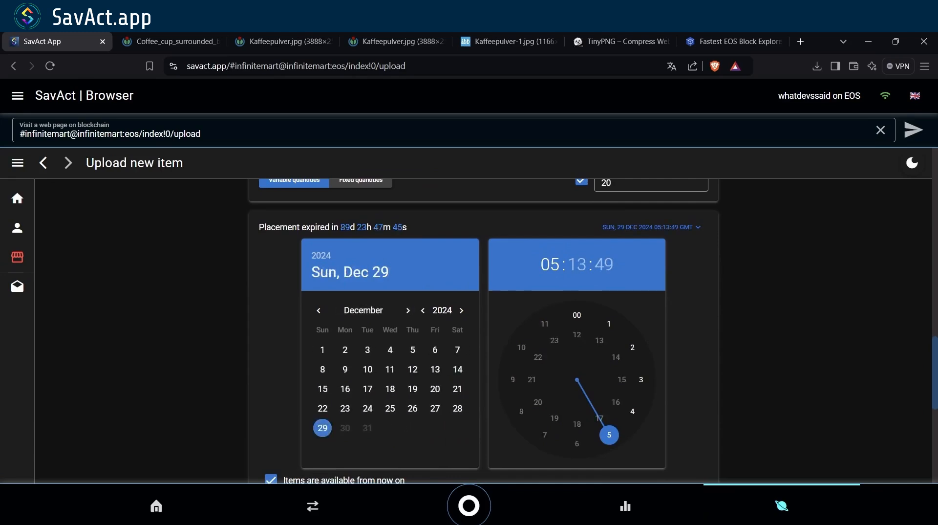
left_click(649, 226)
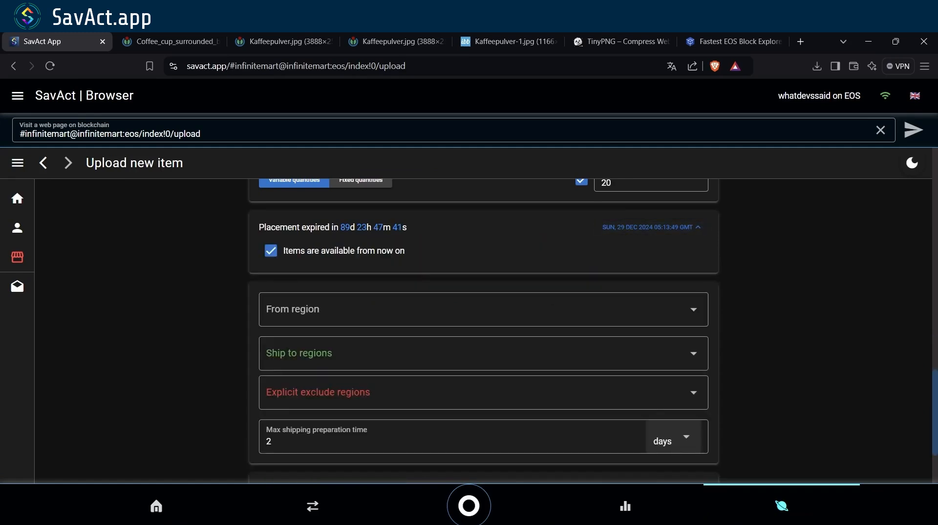
- Set the origin region to World Wide and add European Union as a shipping destination
scroll(483, 328, "down", 1)
left_click(483, 284)
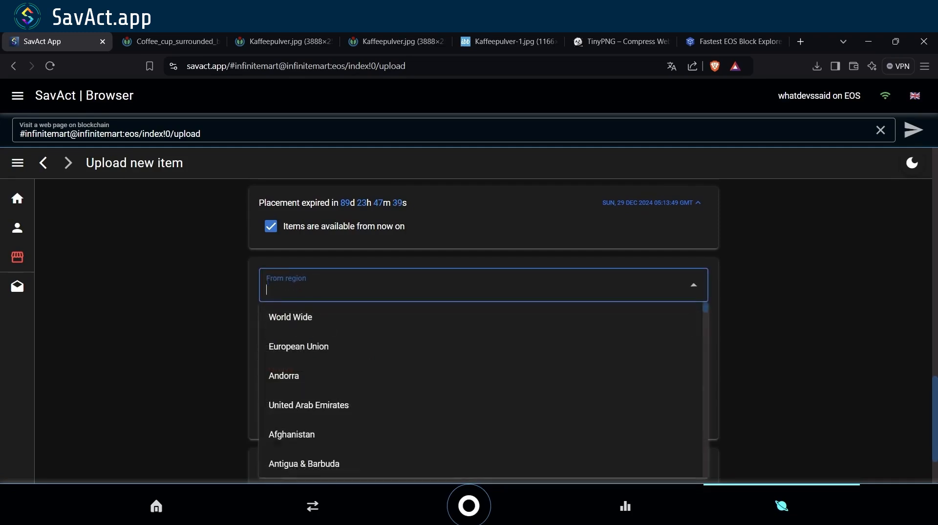
scroll(484, 372, "down", 2)
scroll(481, 391, "up", 2)
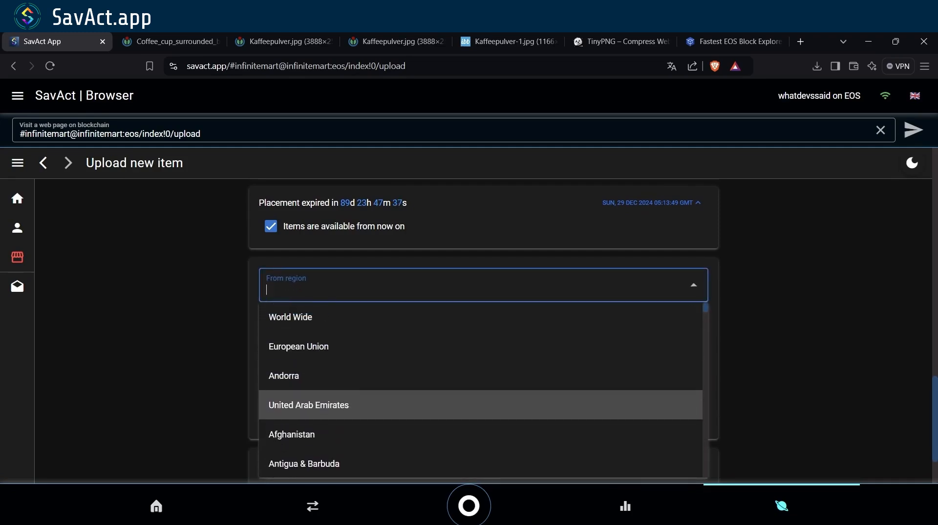
left_click(342, 318)
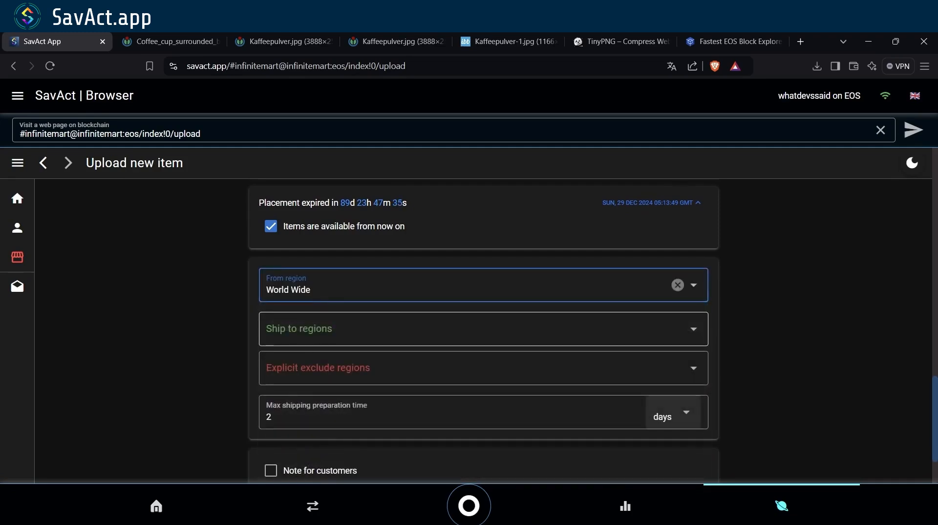
left_click(342, 320)
key("Down")
key("Down")
key("Down")
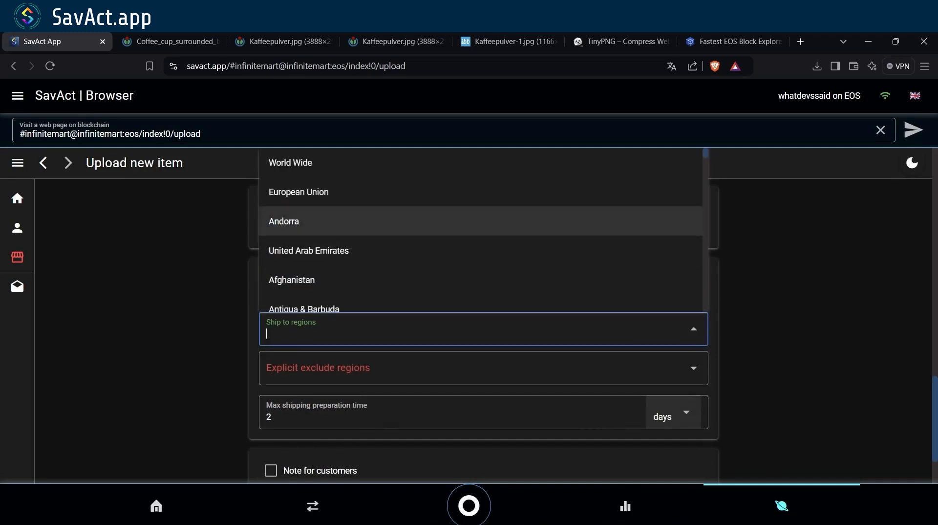
key("Up")
key("Return")
- Exclude Germany from the shipping regions
key("Tab")
key("Down")
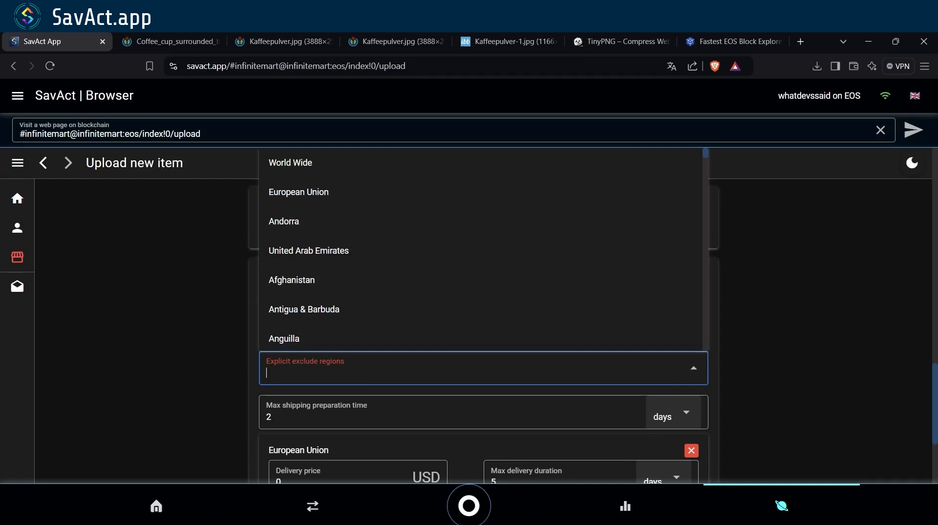
type("Ger")
key("Down")
key("Return")
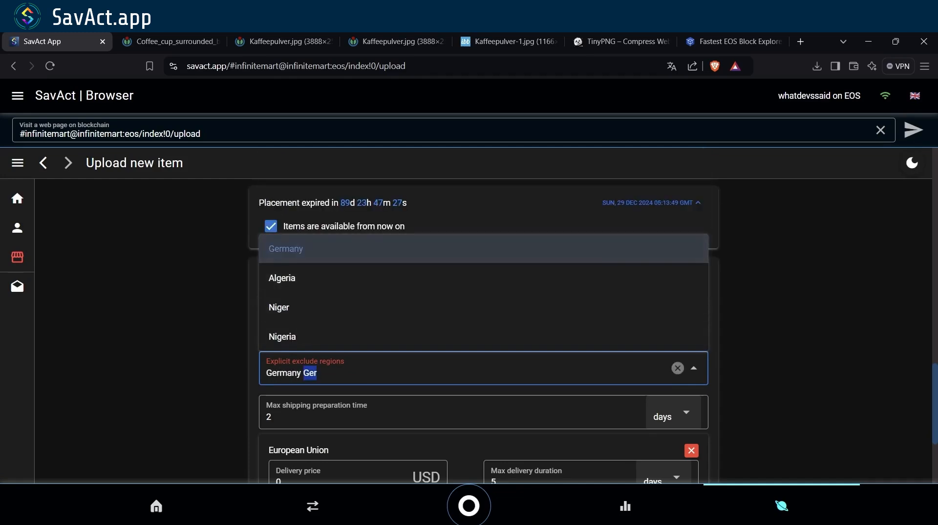
key("Tab")
scroll(484, 318, "down", 2)
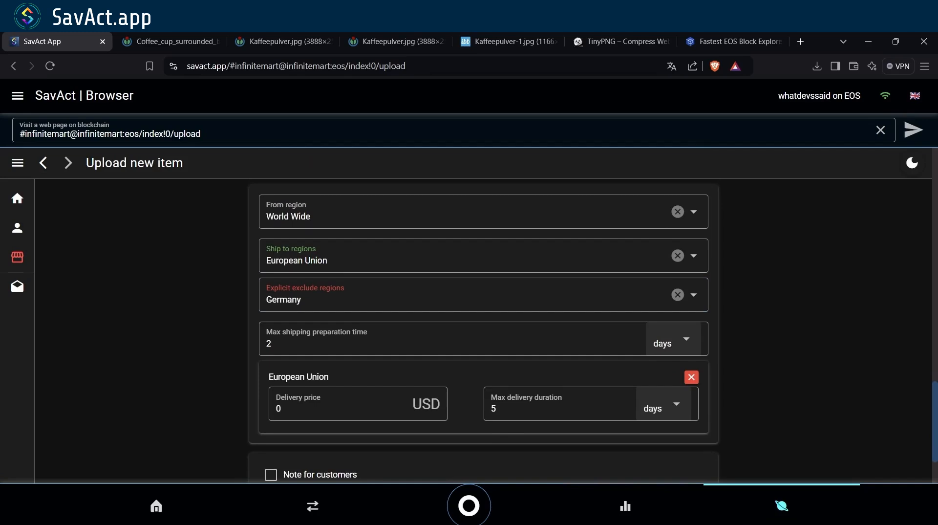
- Raise preparation time to 3 days and set the European Union delivery price to 4.50 USD
left_click(634, 341)
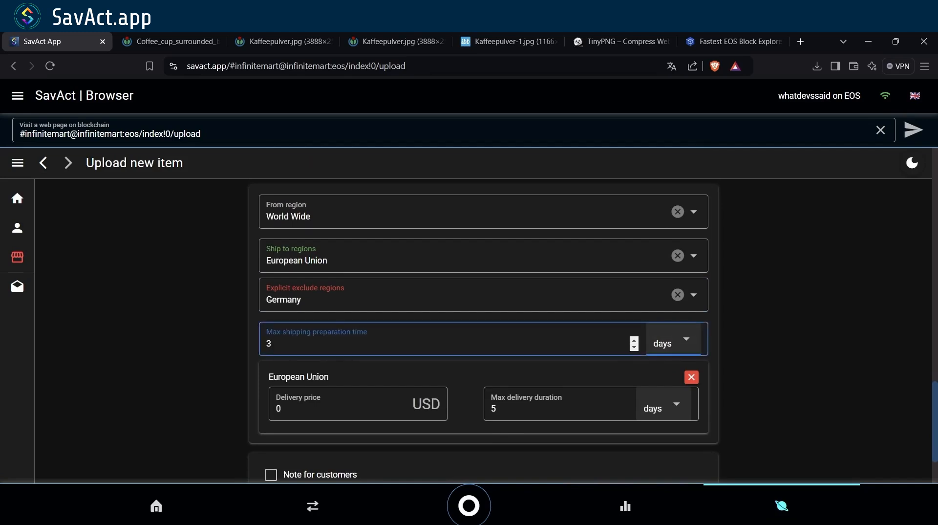
scroll(634, 342, "down", 1)
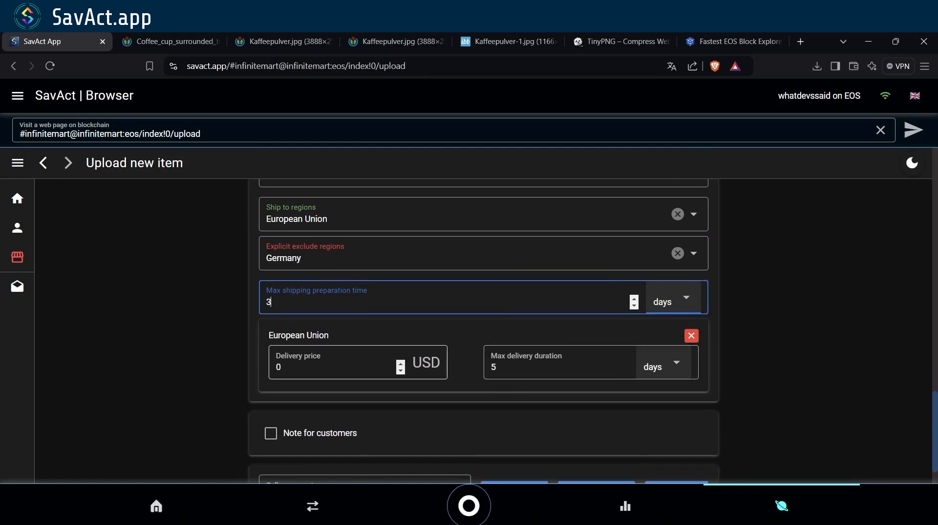
left_click(332, 367)
type("4.")
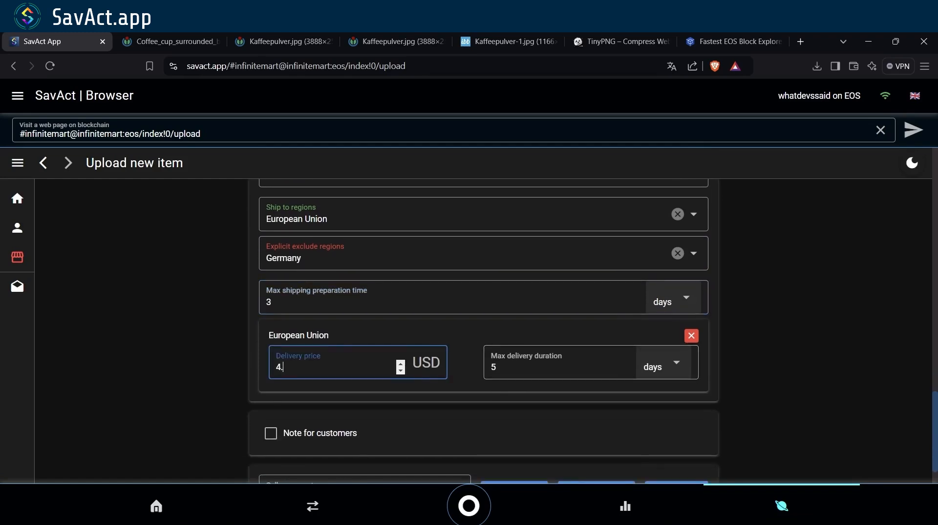
type("50")
left_click(466, 364)
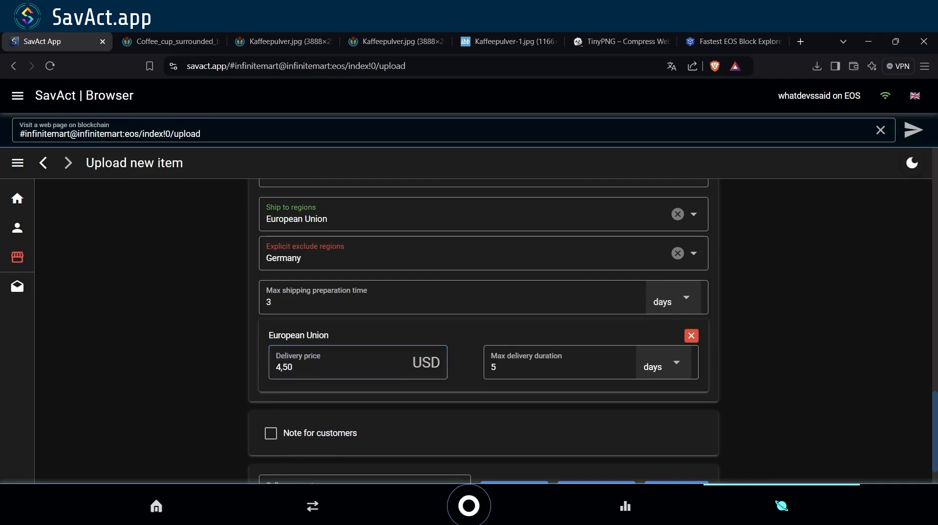
- Set the European Union delivery duration to 1 week
left_click(663, 363)
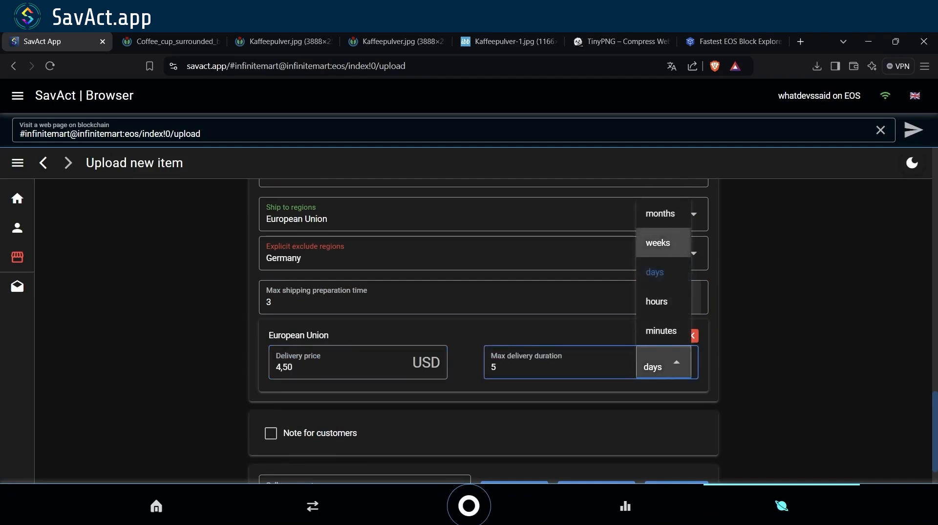
left_click(658, 242)
double_click(494, 367)
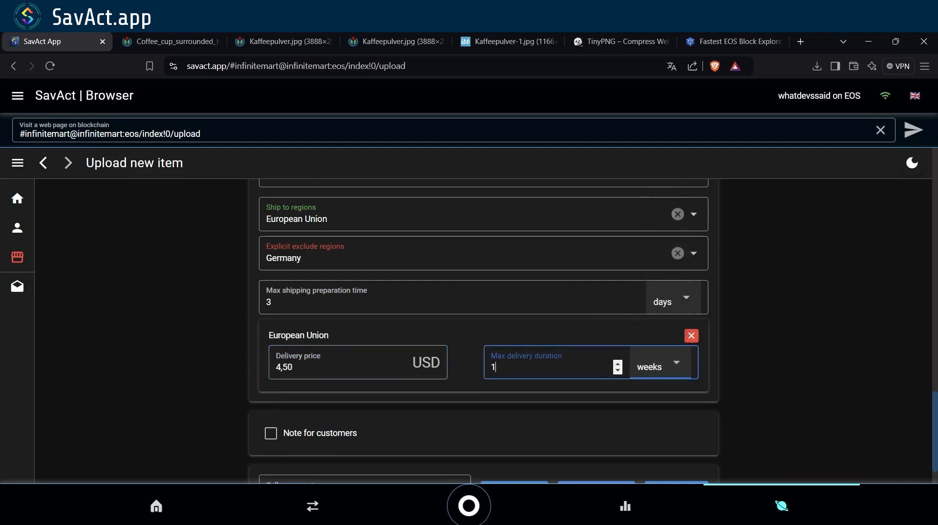
key("Tab")
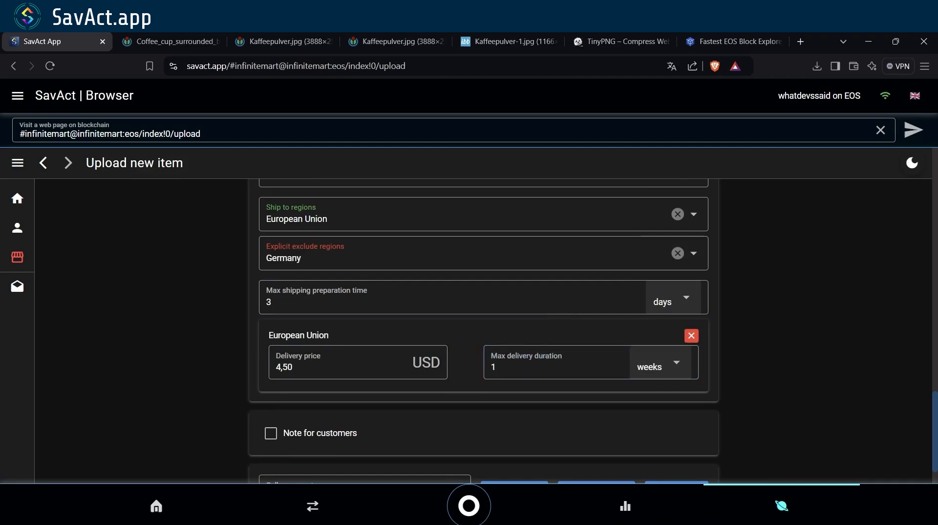
scroll(483, 332, "down", 1)
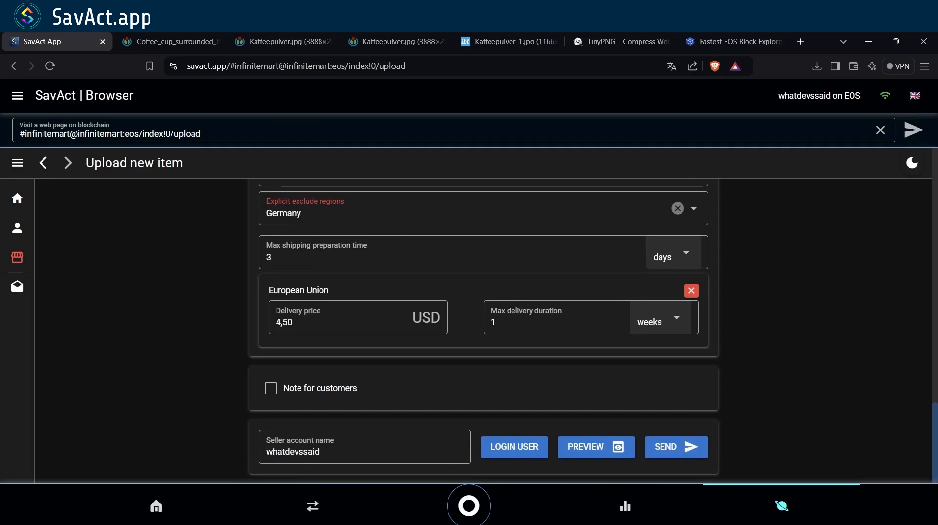
- Enable Note for customers, enter 'There is no coffee!', and preview the Coffee listing
left_click(271, 388)
scroll(271, 388, "down", 1)
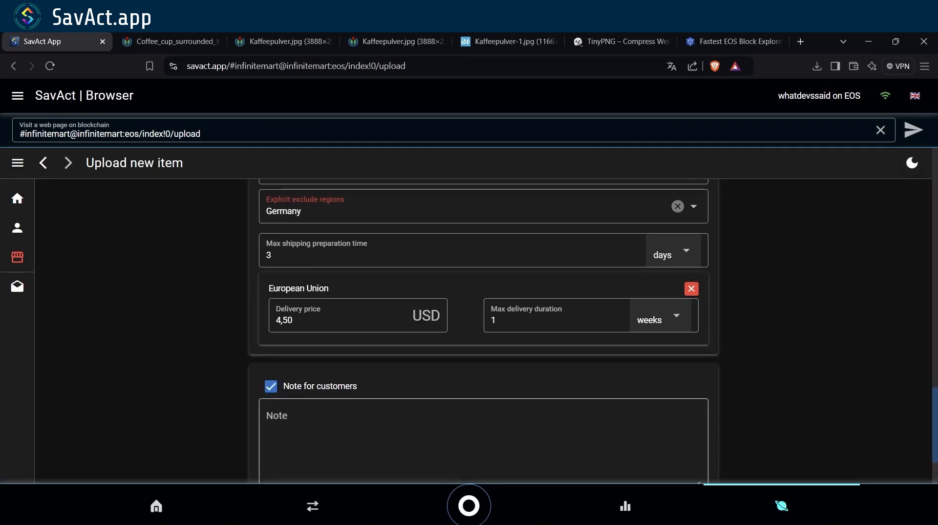
left_click(284, 383)
type("There is no coffee!")
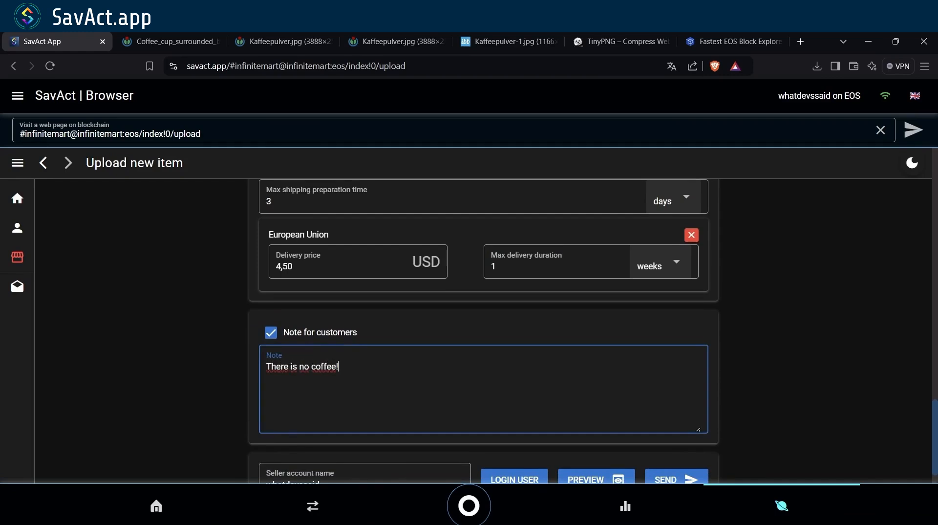
scroll(483, 332, "down", 1)
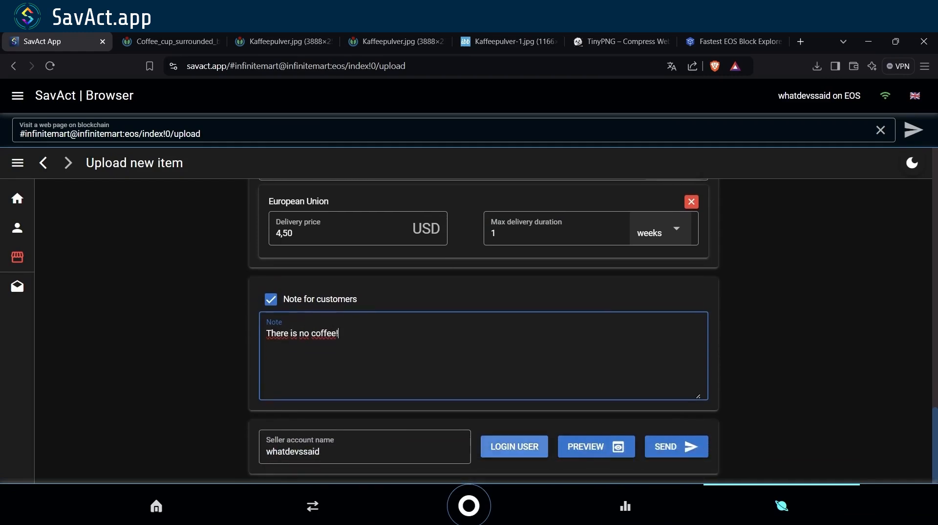
left_click(589, 446)
scroll(482, 331, "up", 4)
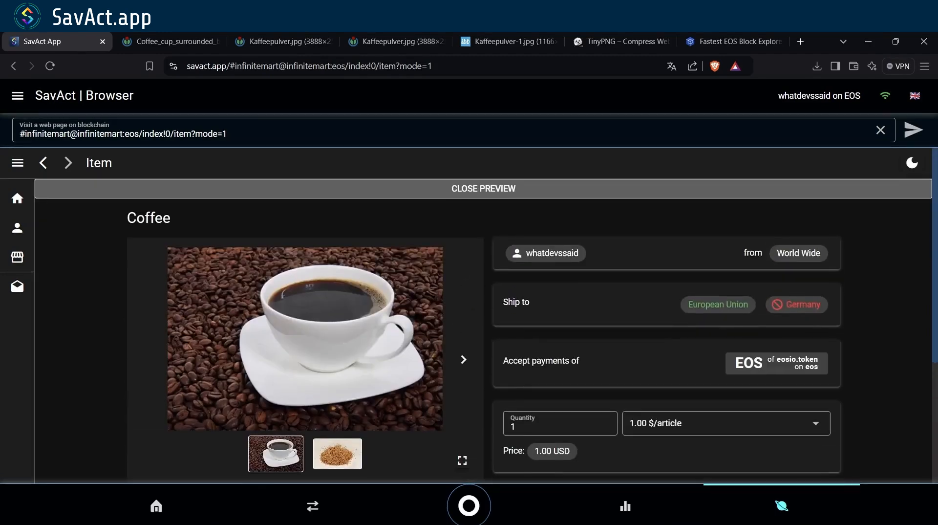
- Show the coffee powder photo, choose EOS payment, and review the quantity price tiers
left_click(464, 360)
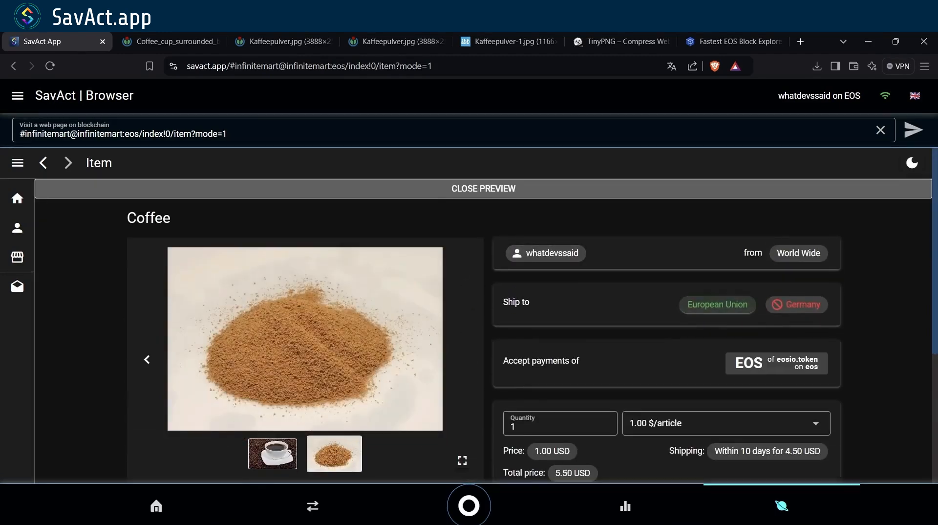
scroll(483, 331, "down", 2)
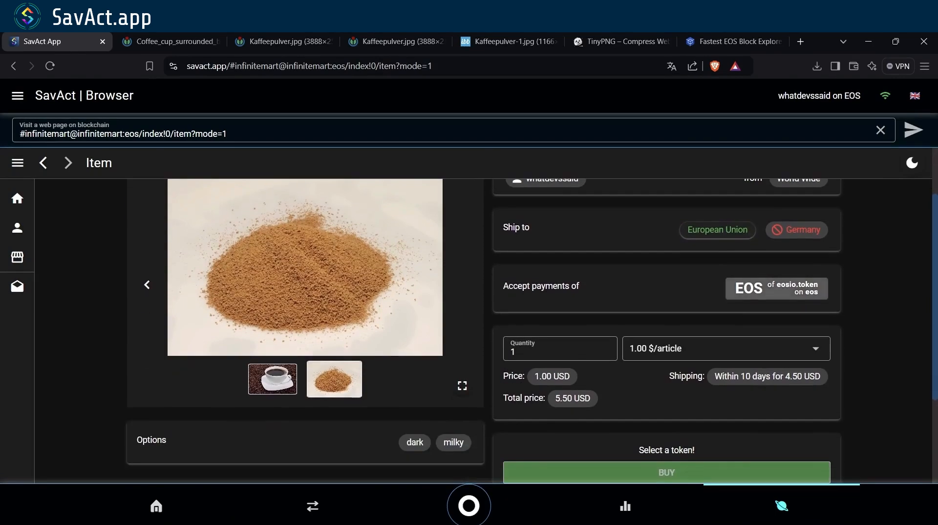
left_click(776, 288)
scroll(482, 331, "down", 1)
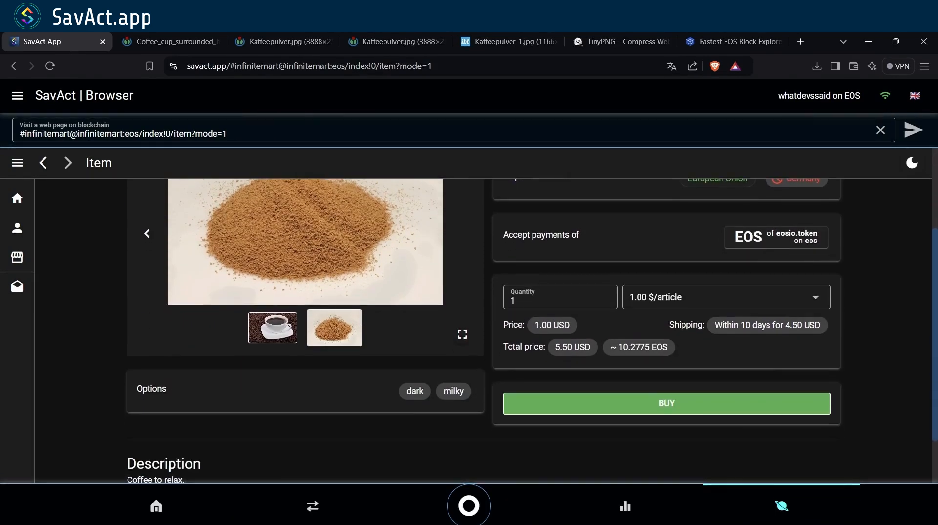
left_click(726, 297)
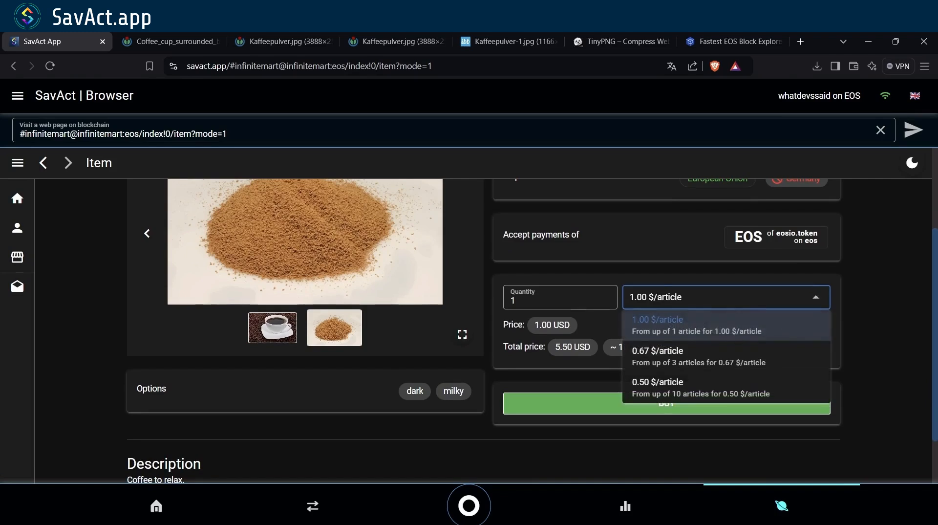
left_click(726, 297)
- Raise the quantity to 20 to check the discount, then reset it to 1
left_click(606, 297)
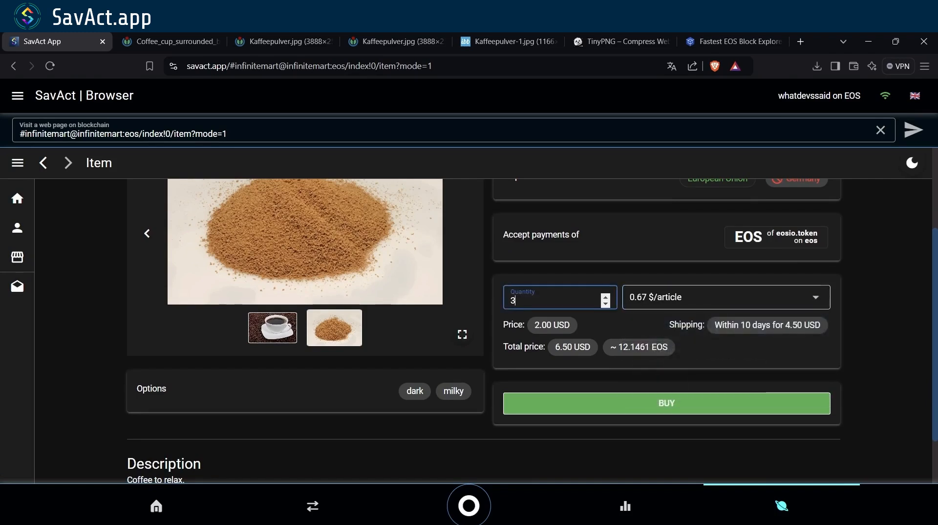
left_click(605, 297)
left_click(606, 297)
left_click(605, 297)
left_click(605, 297)
left_click(606, 297)
left_click(605, 297)
left_click(605, 297)
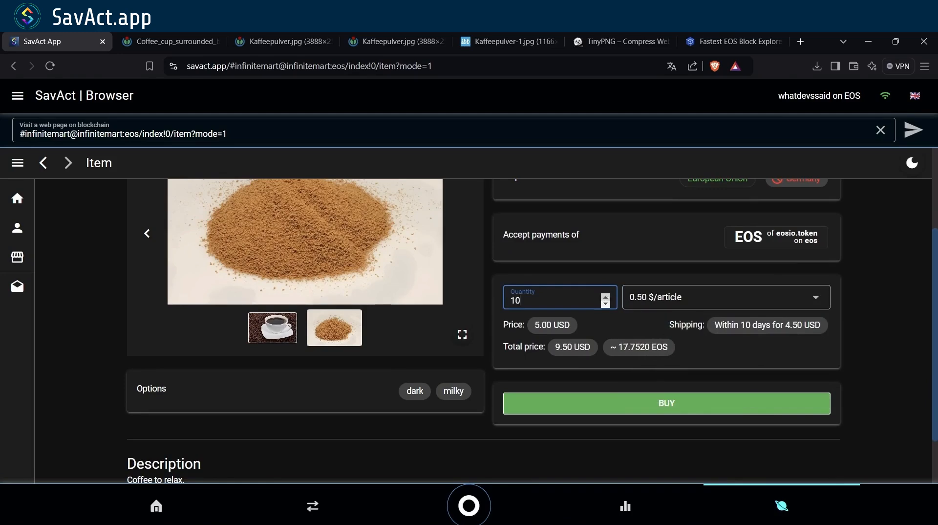
left_click(606, 297)
left_click(605, 297)
left_click(605, 297)
left_click(605, 297)
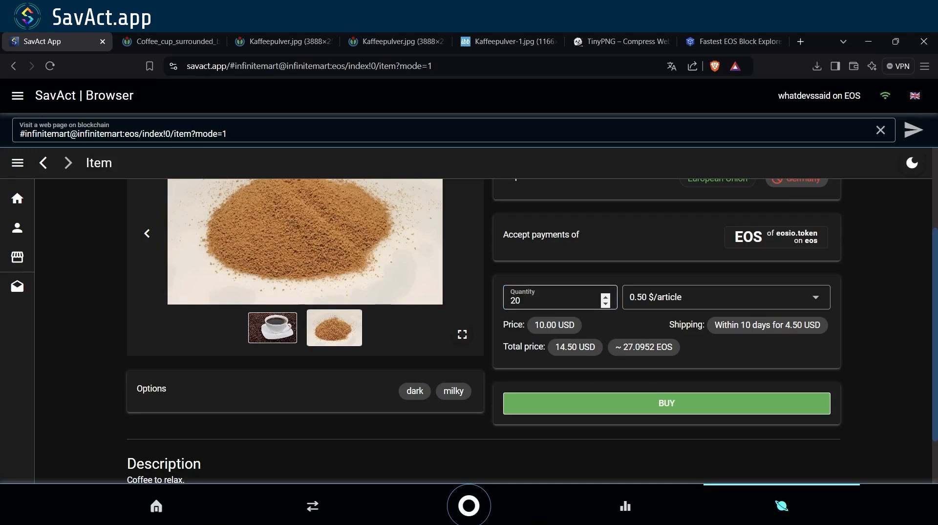
double_click(515, 300)
type("1")
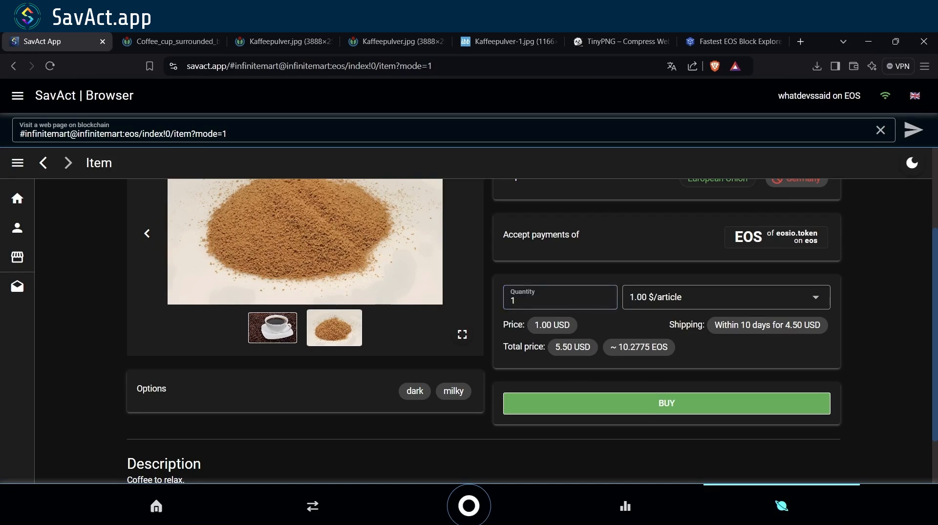
scroll(532, 330, "down", 2)
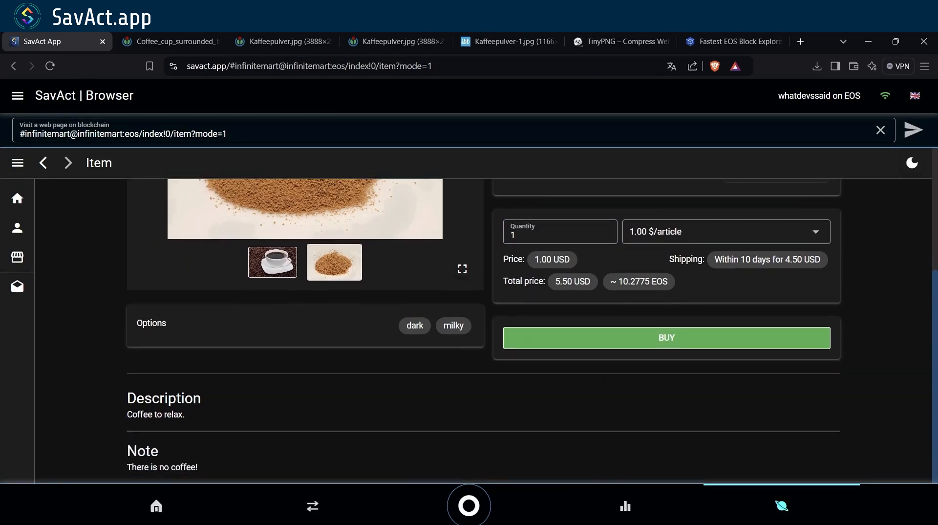
scroll(532, 329, "up", 4)
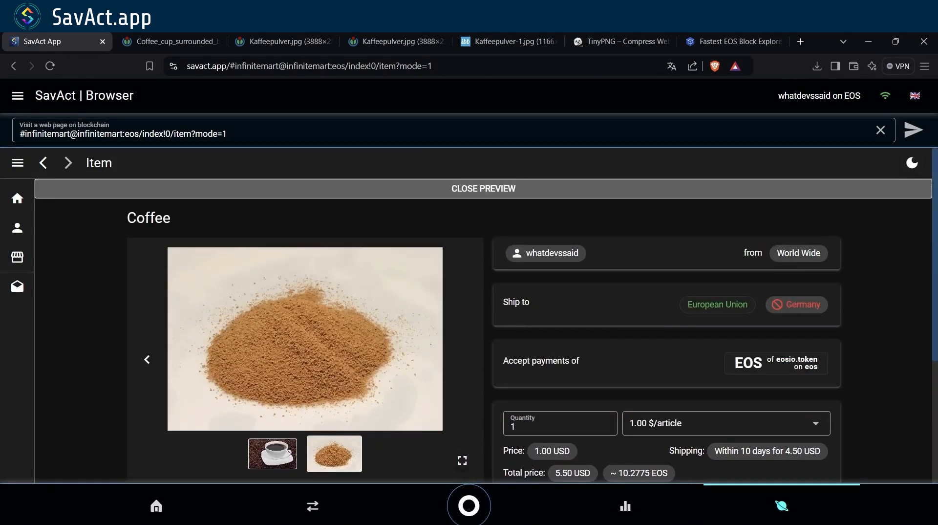
- Exit the preview and scroll the Upload new item form down to the Seller account name and SEND buttons
left_click(483, 189)
scroll(483, 331, "down", 2)
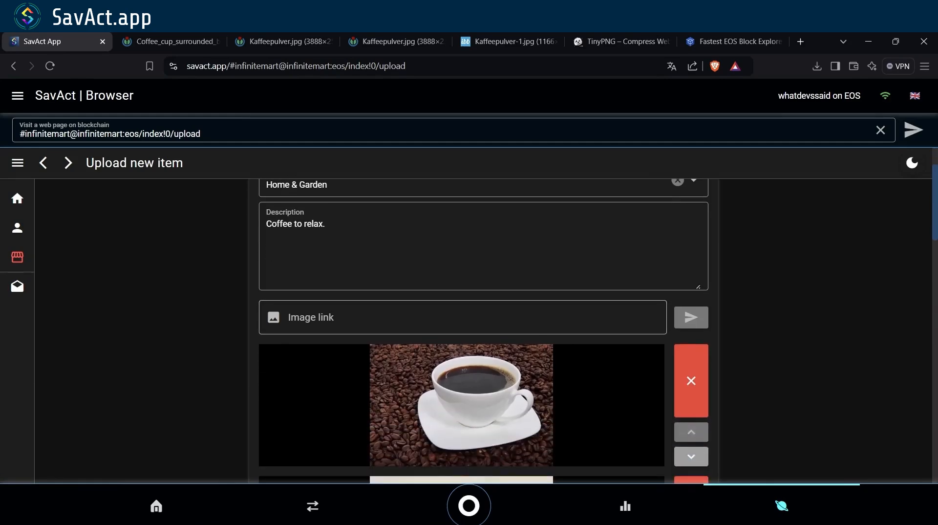
scroll(483, 323, "down", 8)
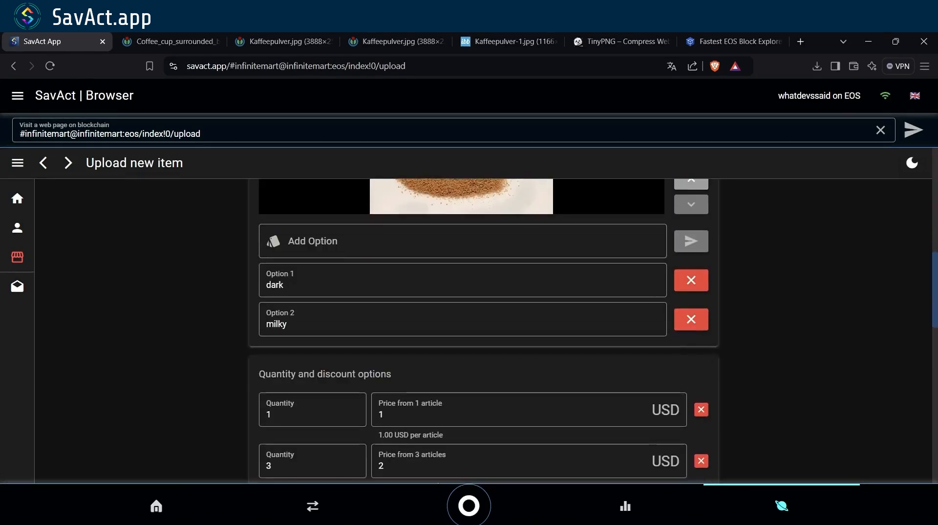
scroll(483, 322, "down", 15)
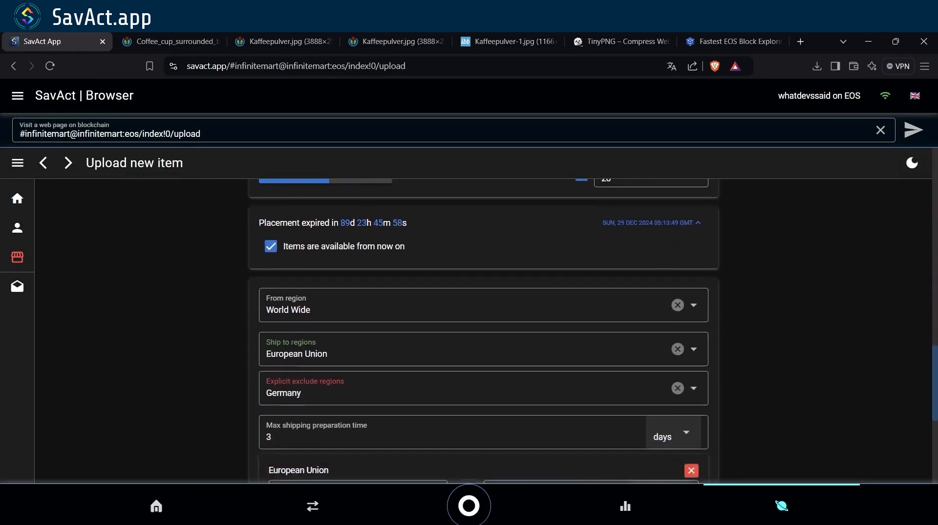
scroll(483, 322, "down", 3)
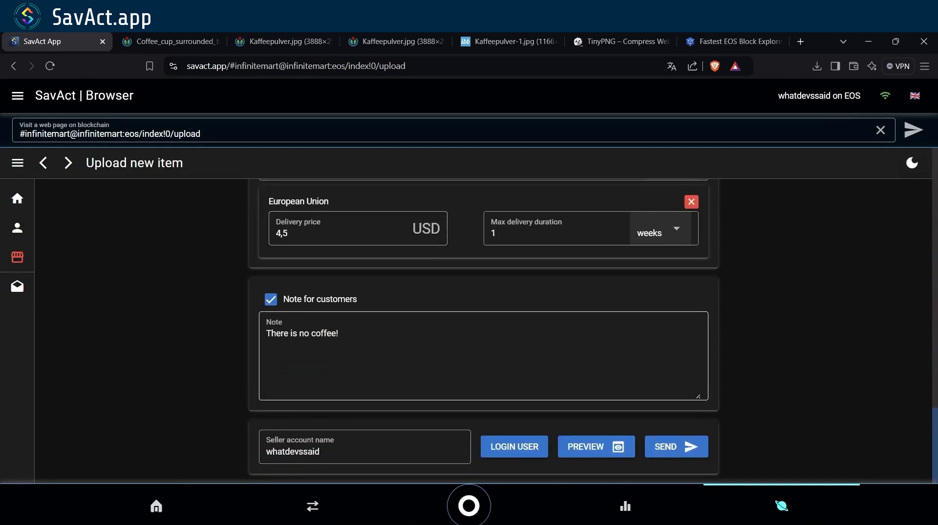
- Send the Coffee listing, confirm, and sign the additem transaction in Anchor
left_click(676, 446)
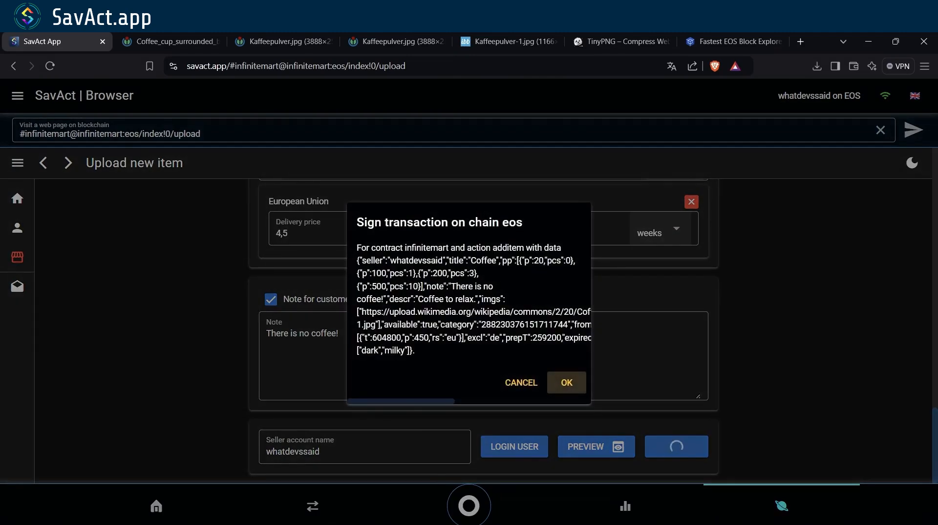
key("Return")
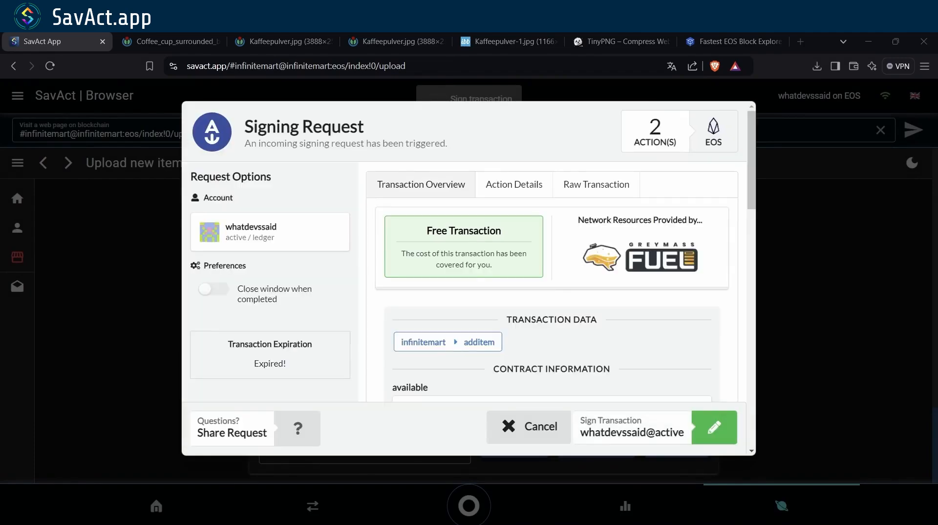
scroll(552, 283, "down", 15)
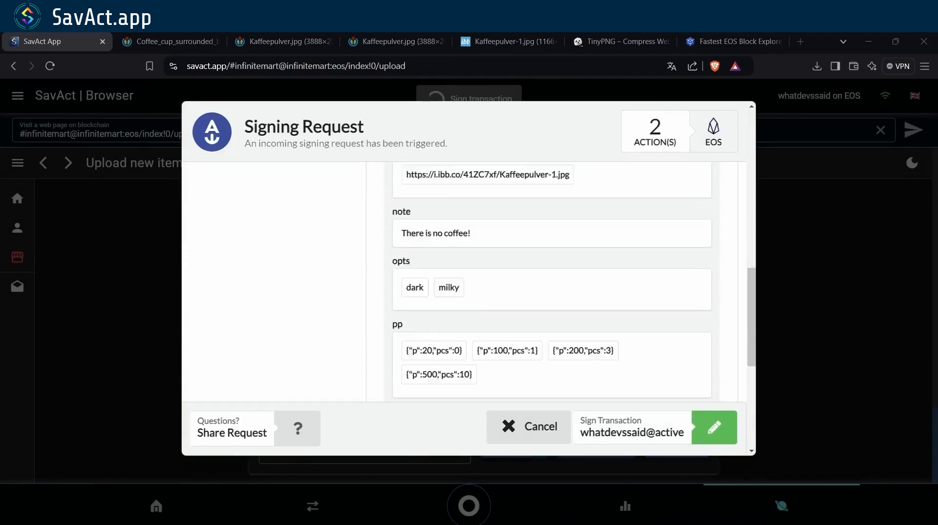
left_click(715, 427)
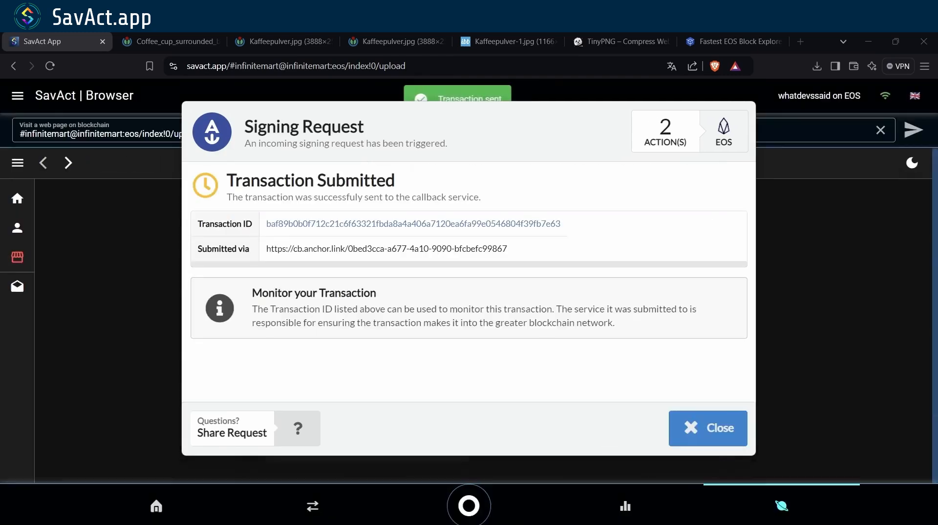
left_click(707, 428)
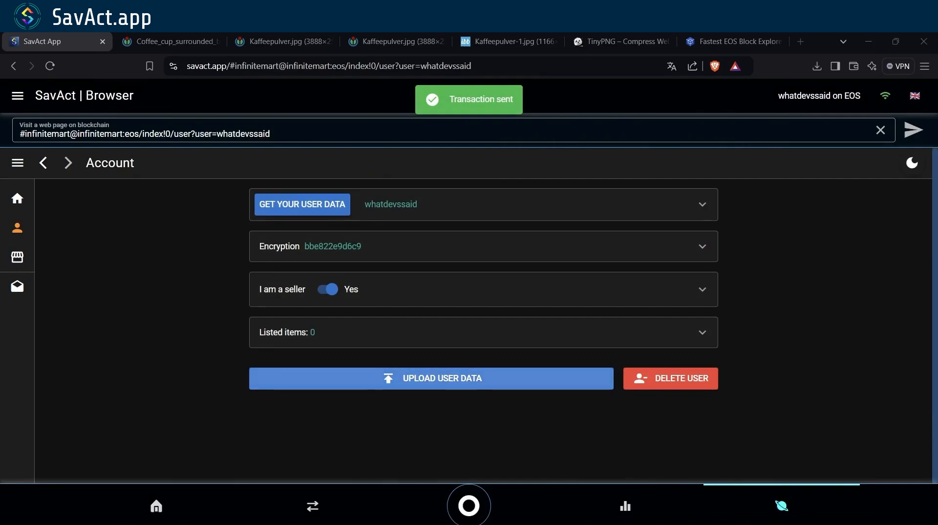
- Go to the Infinite Mart home page and reload it
left_click(17, 198)
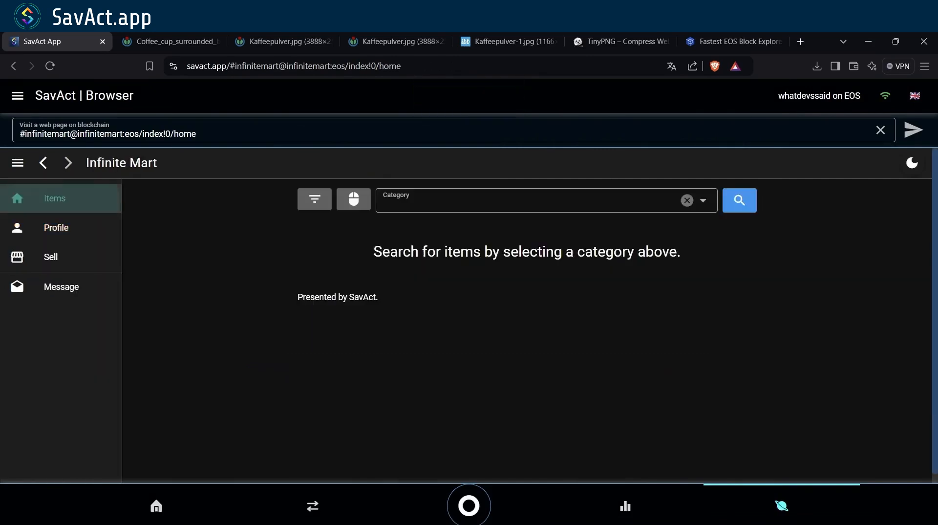
key("ctrl+l")
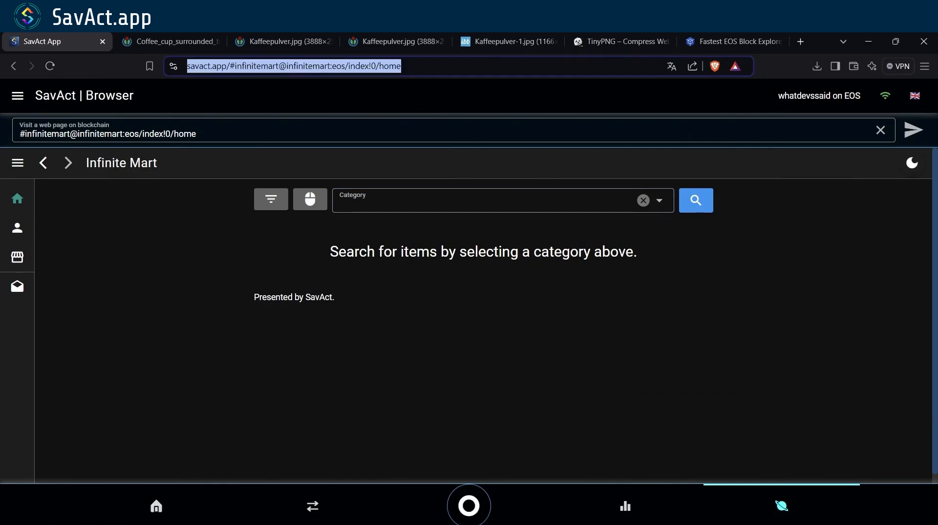
key("Return")
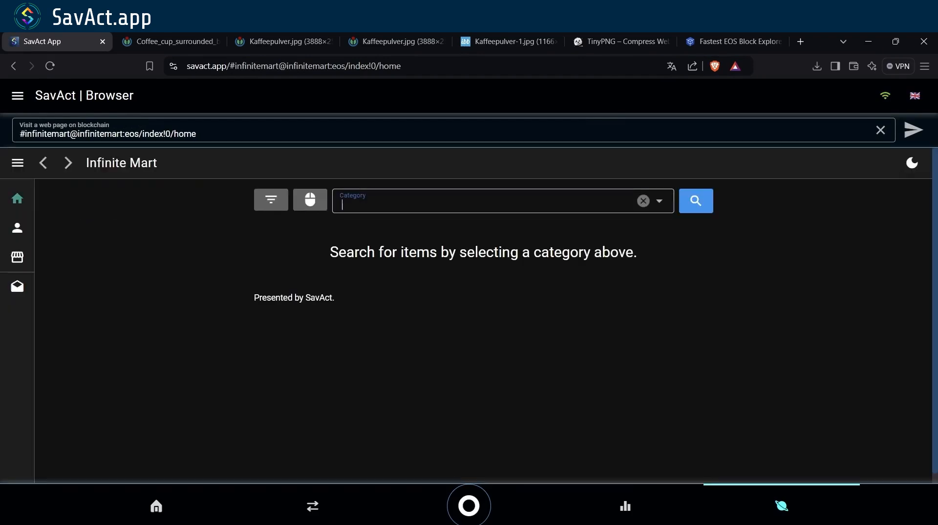
- Filter by the Home & Garden category and open the Coffee item page
left_click(488, 201)
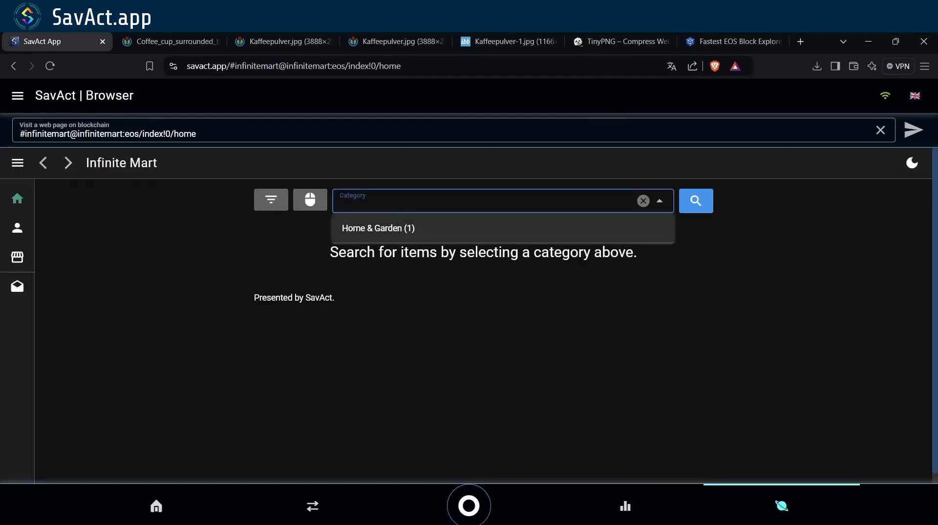
left_click(488, 228)
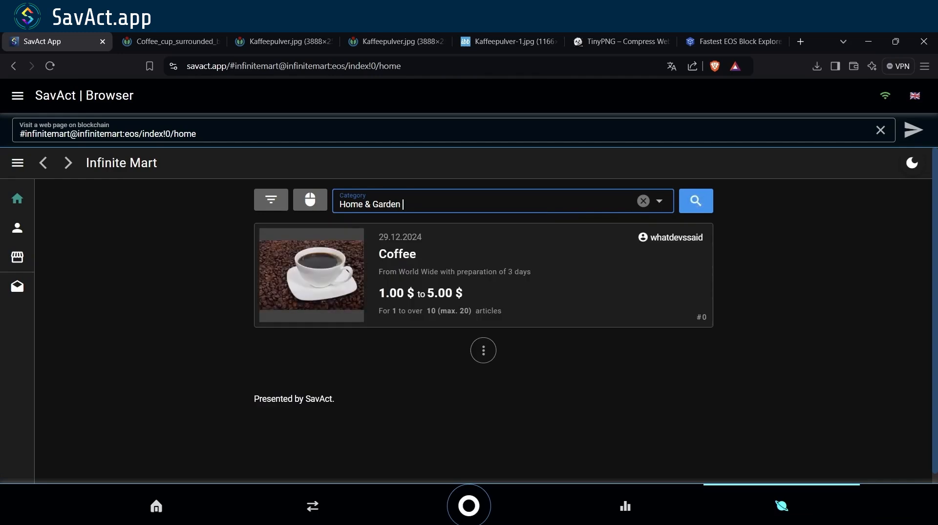
left_click(483, 275)
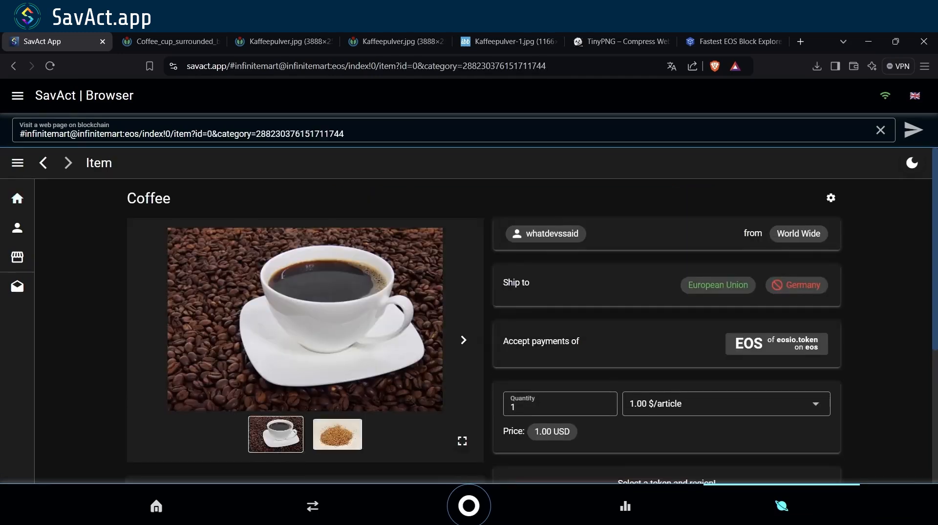
scroll(484, 327, "down", 4)
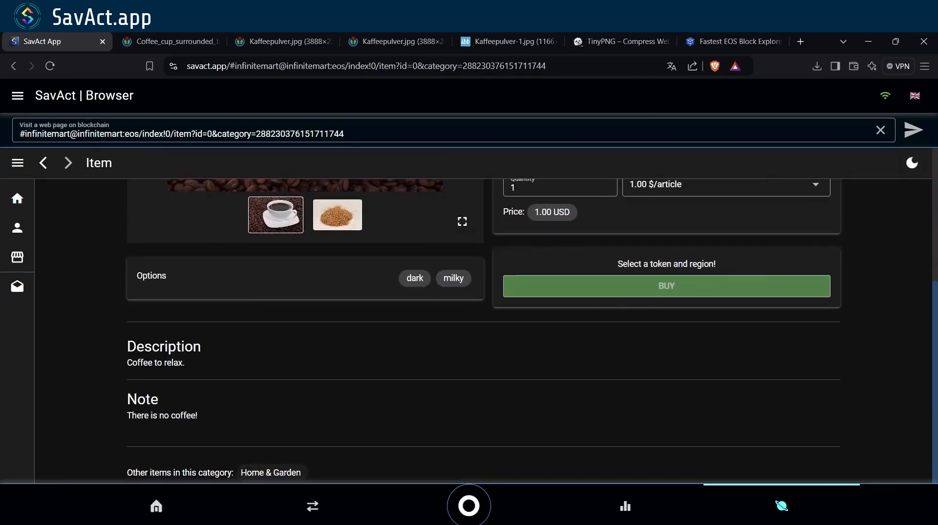